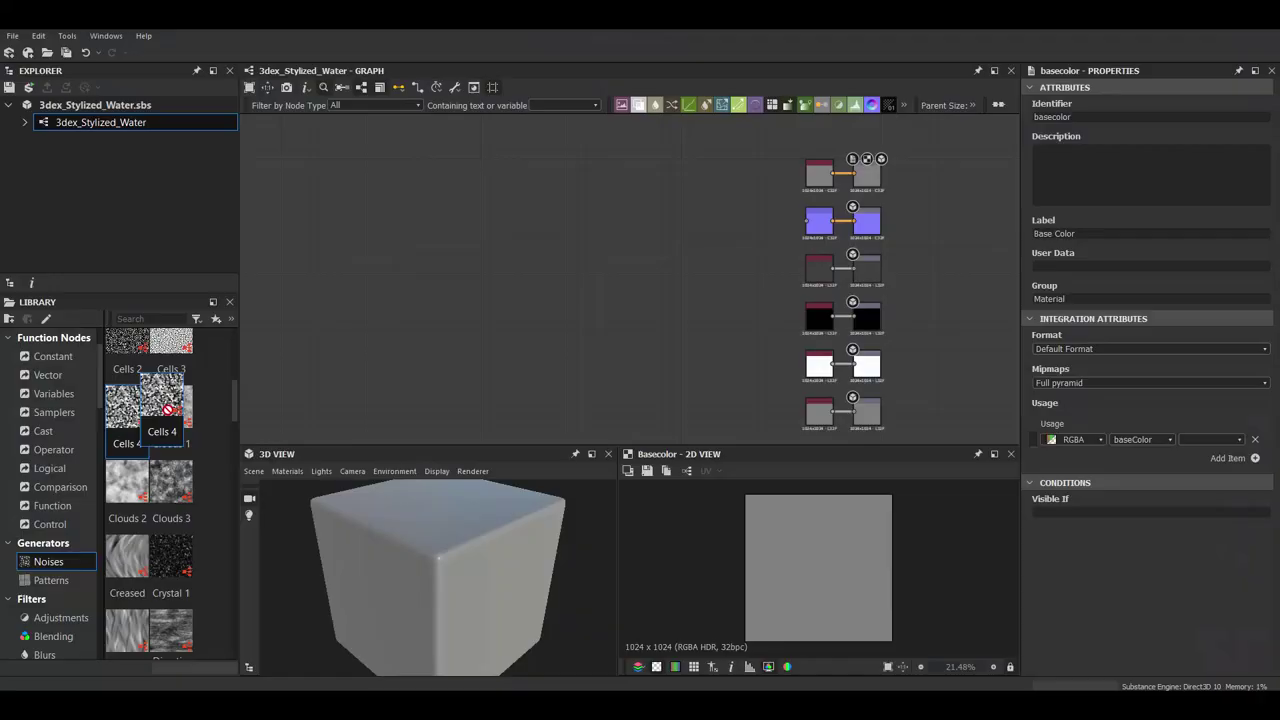
Add a Cells 4 noise and link an Edge Detect node to its output
drag(166, 409, 571, 250)
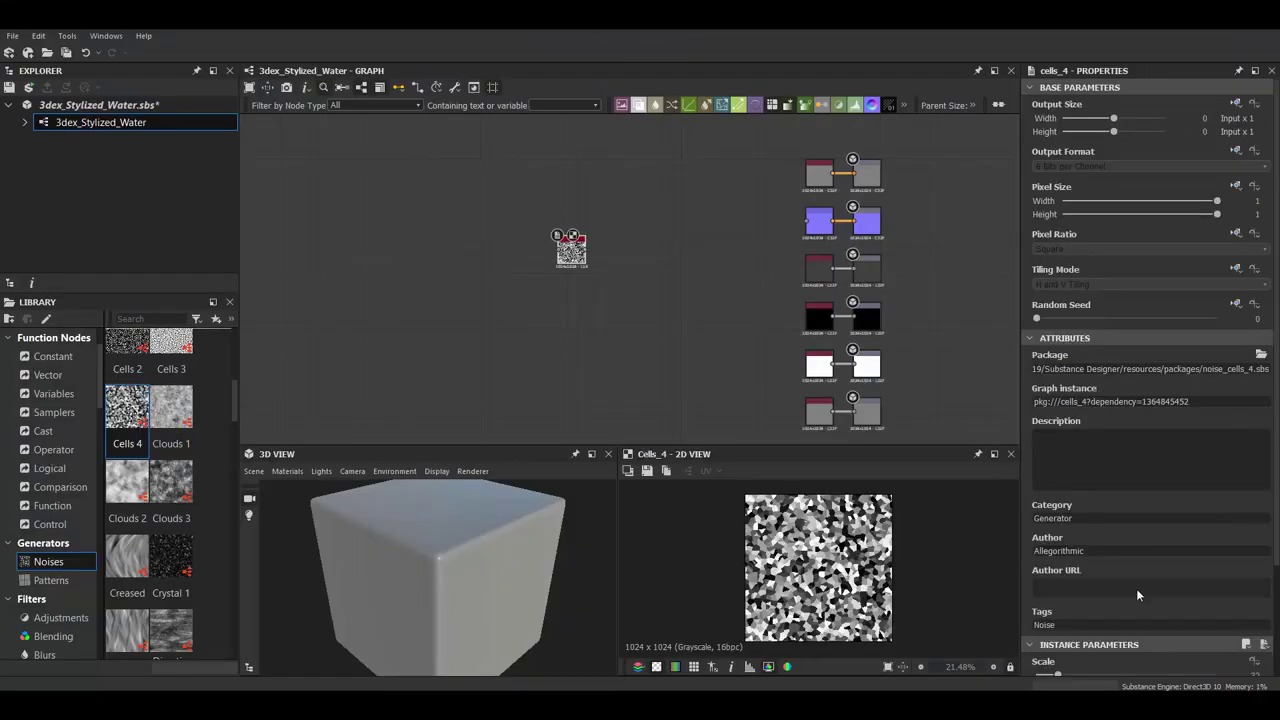
key(space)
text(e)
click(651, 327)
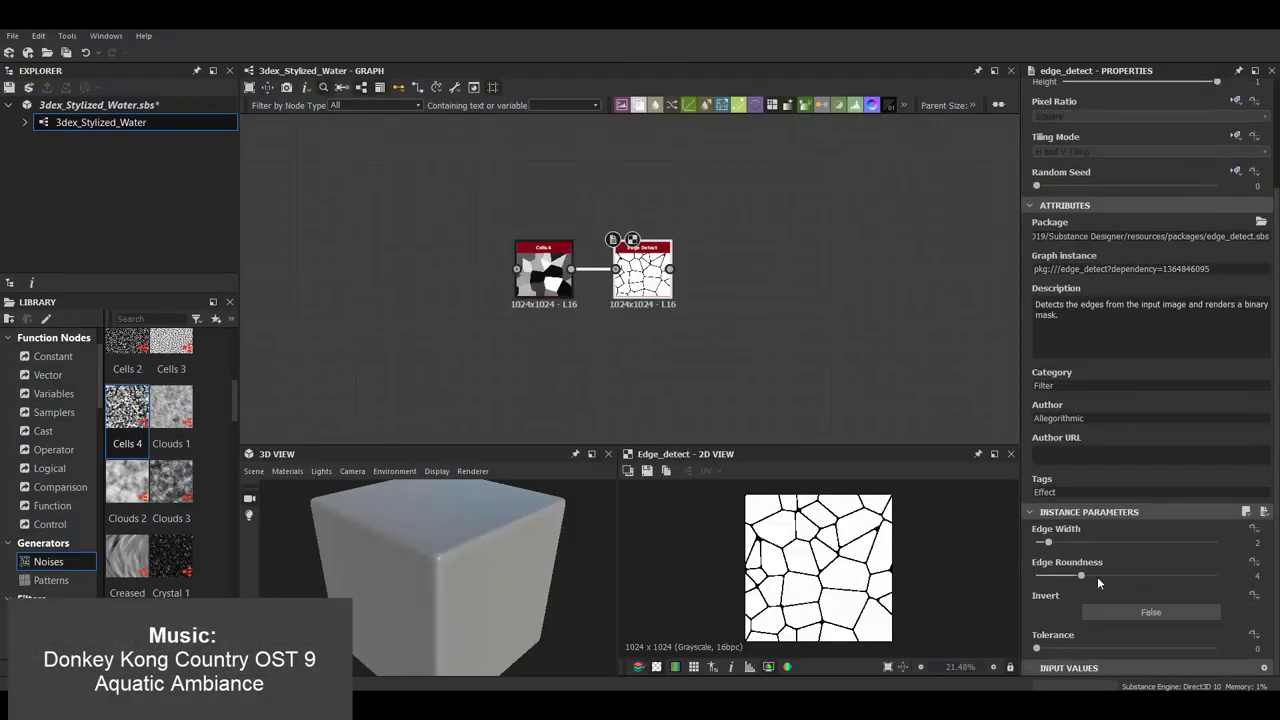
click(1056, 541)
middle_drag(703, 267, 635, 284)
Add a Warp node after Edge Detect and wire a Perlin Noise into it
key(space)
text(warp)
key(Return)
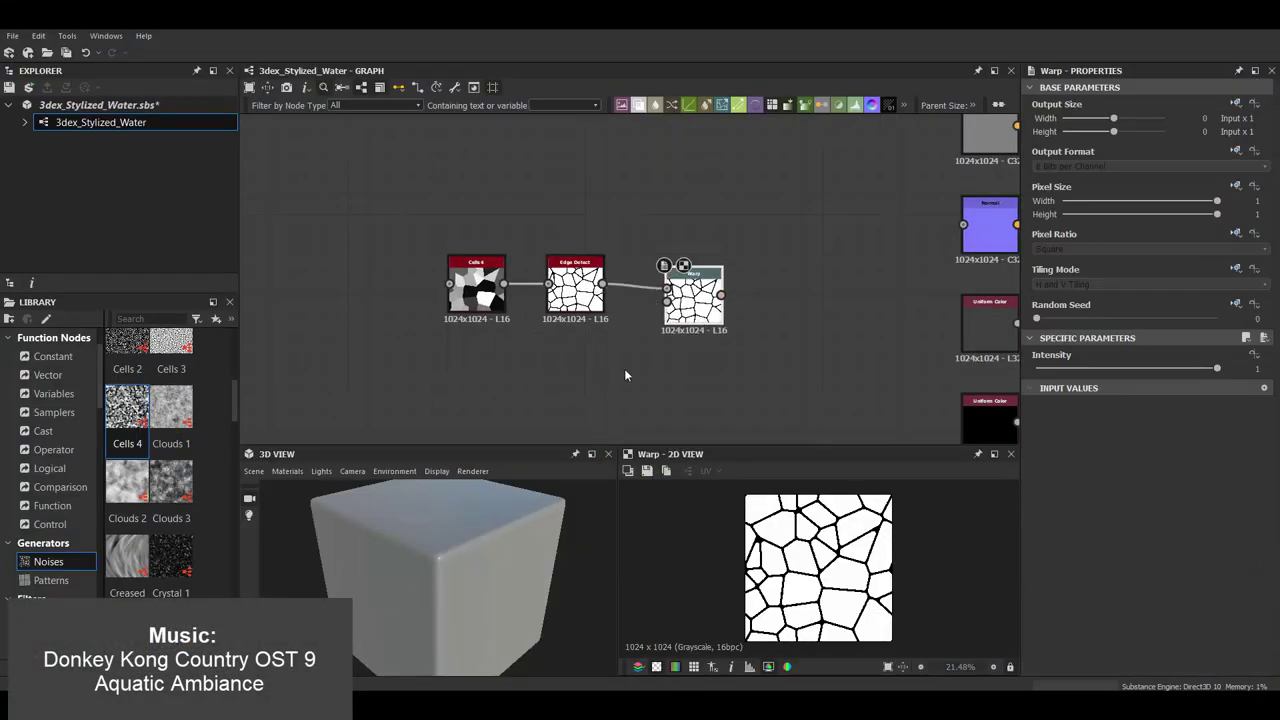
key(space)
text(perlin)
drag(643, 363, 666, 300)
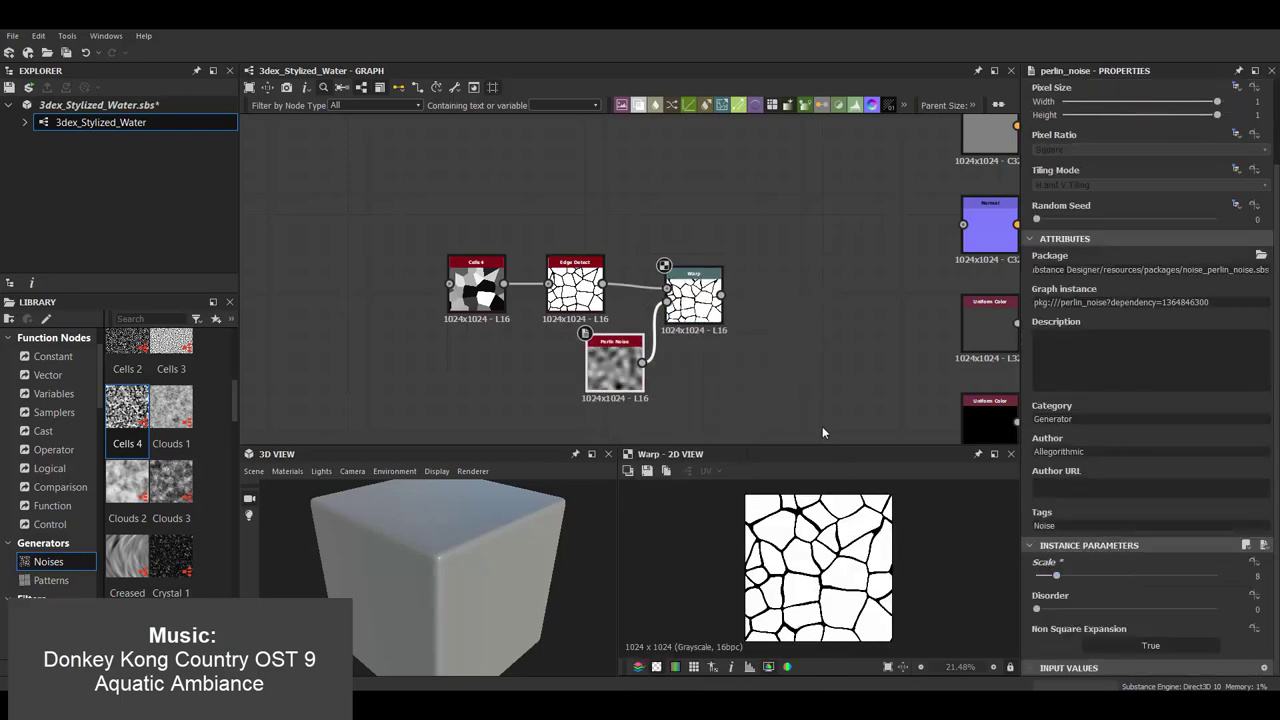
Adjust the Warp Intensity and the Cells 4 Disorder parameters
click(694, 295)
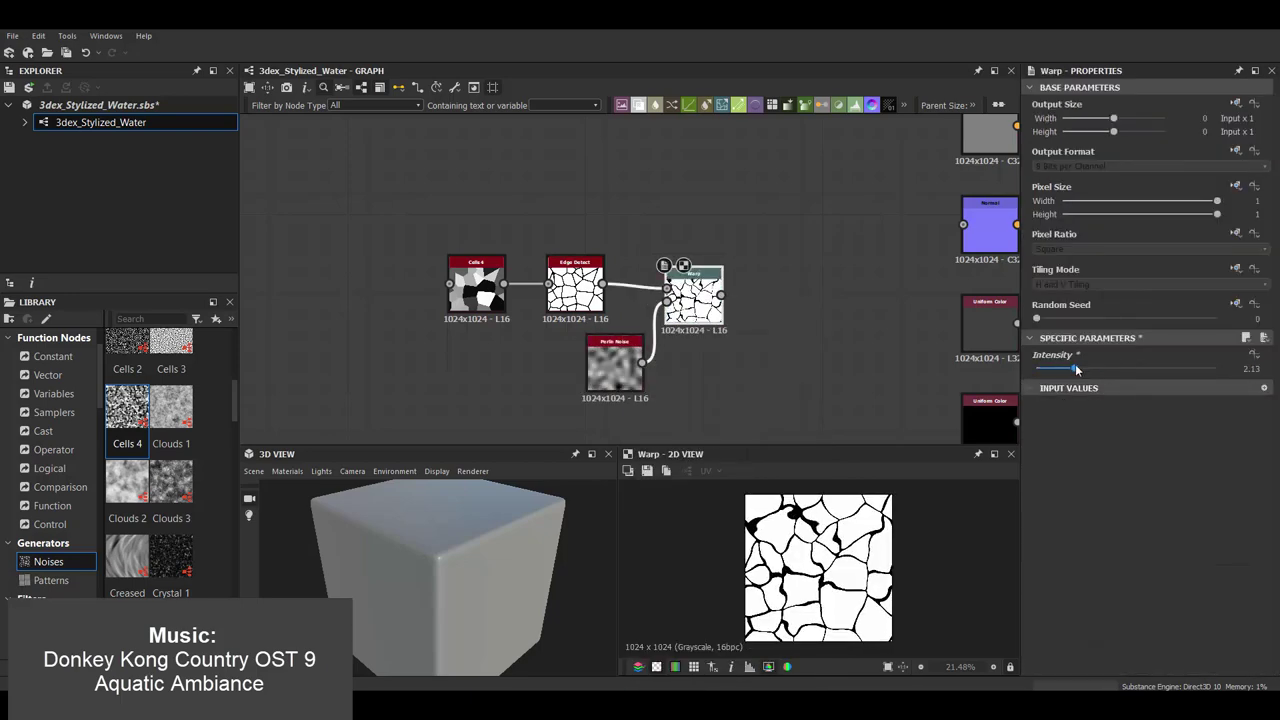
click(476, 285)
scroll(1107, 535, down, 3)
drag(1077, 588, 1099, 585)
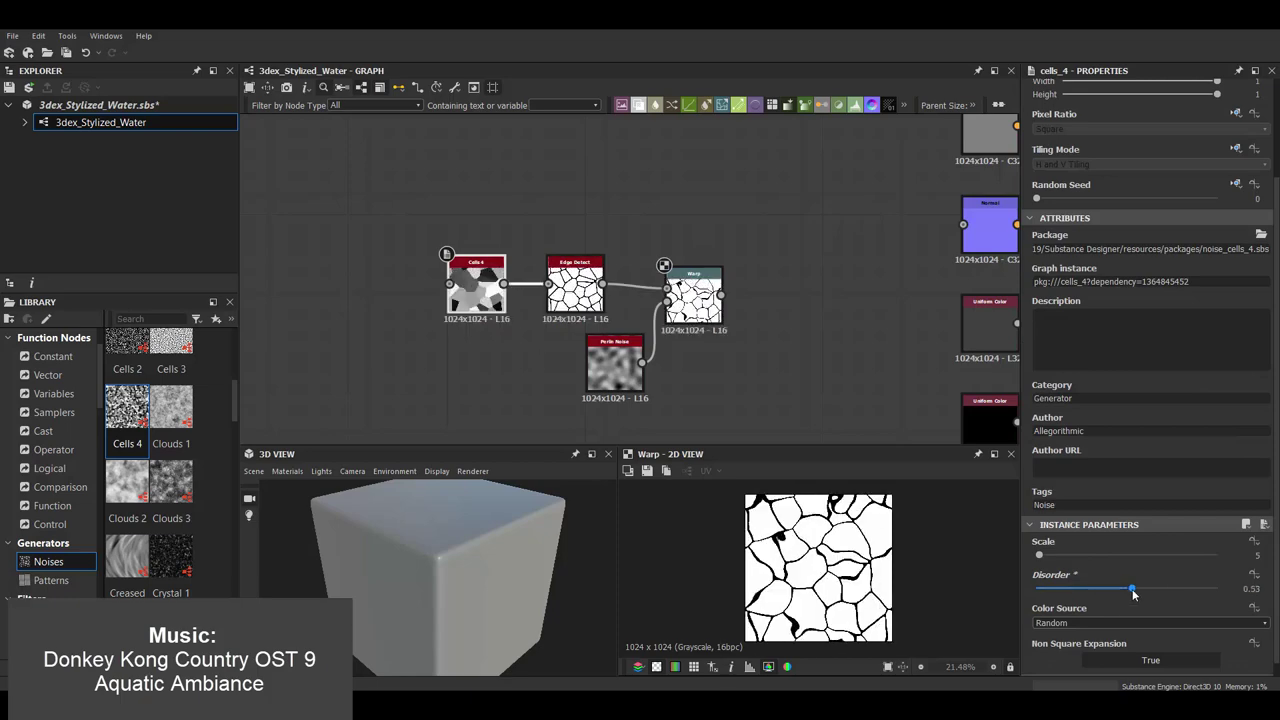
Widen Edge Detect's Edge Width to 3.37, raise Edge Roundness, and place the duplicated chain below
middle_drag(530, 268, 530, 207)
drag(1062, 555, 1064, 553)
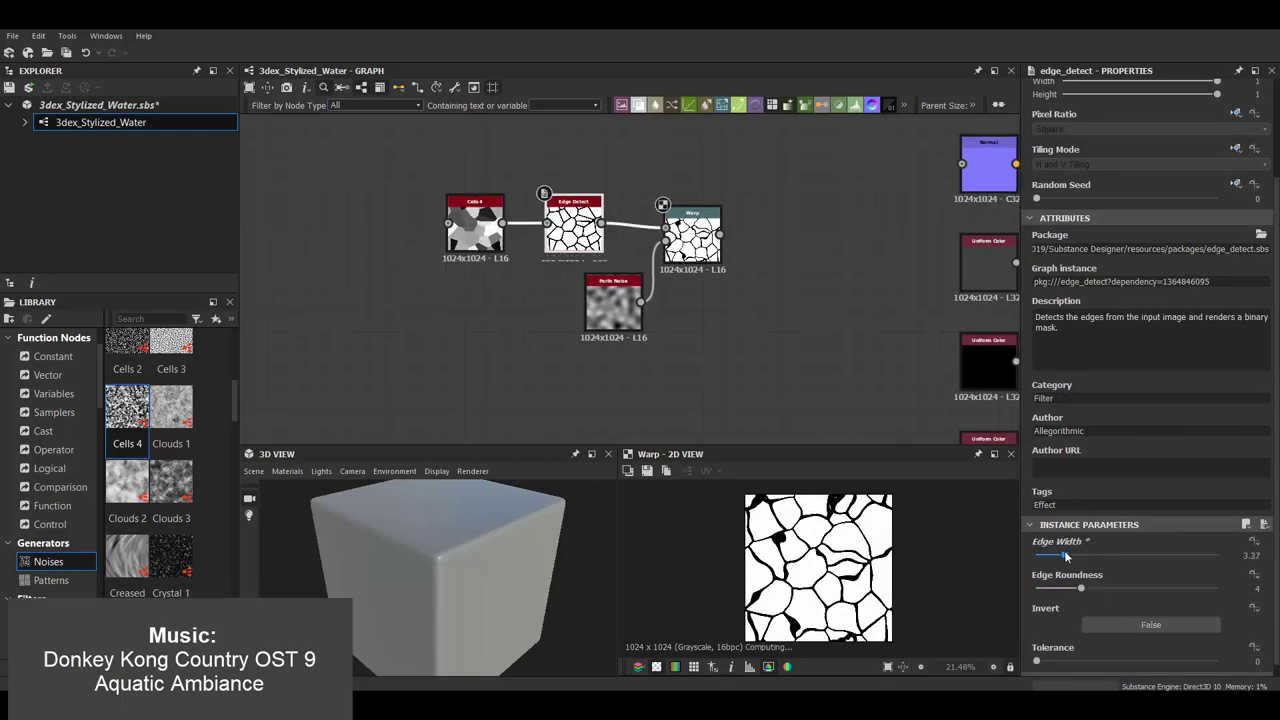
click(1082, 587)
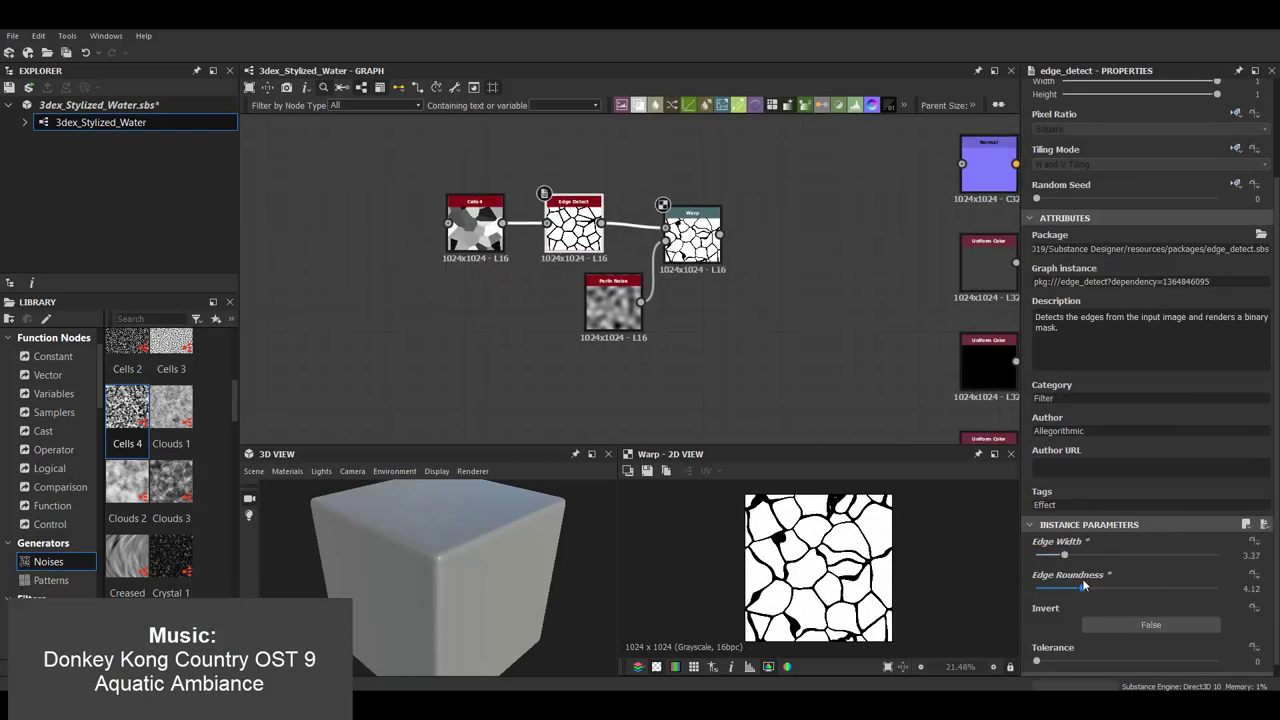
click(705, 357)
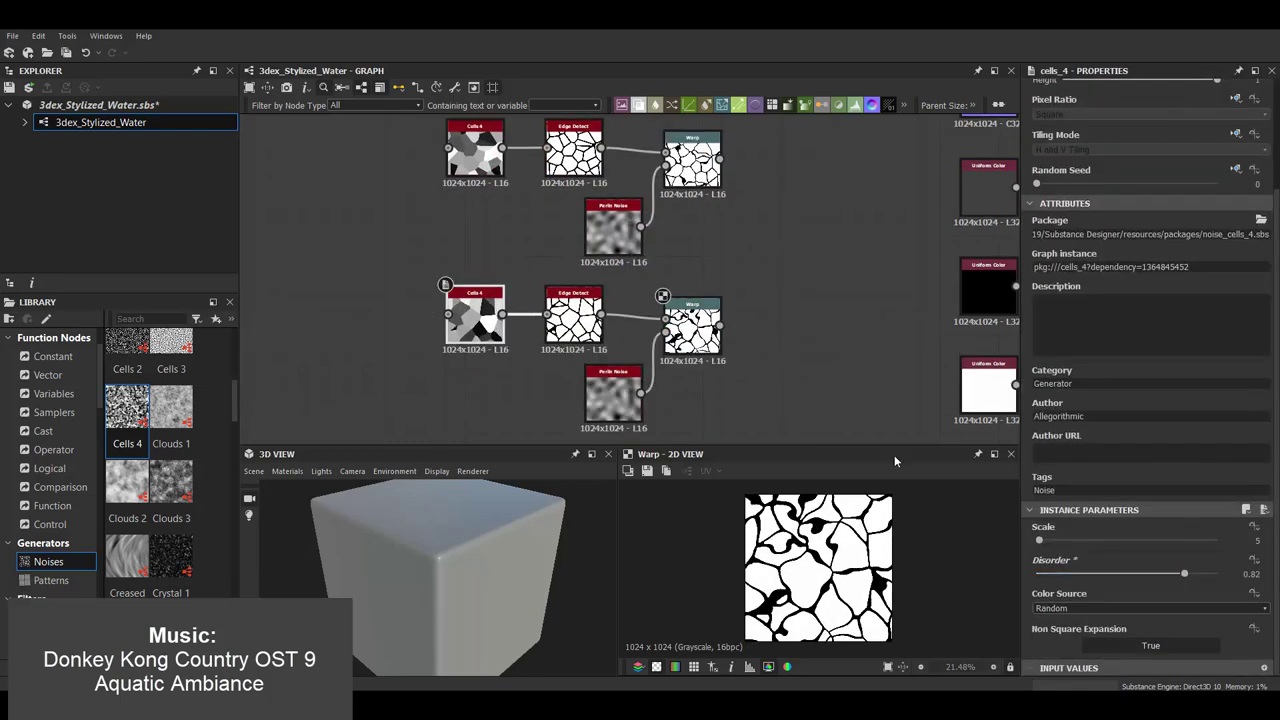
Add a Bevel after the lower Warp with a lower Distance for a softer result
key(space)
text(bec)
click(800, 310)
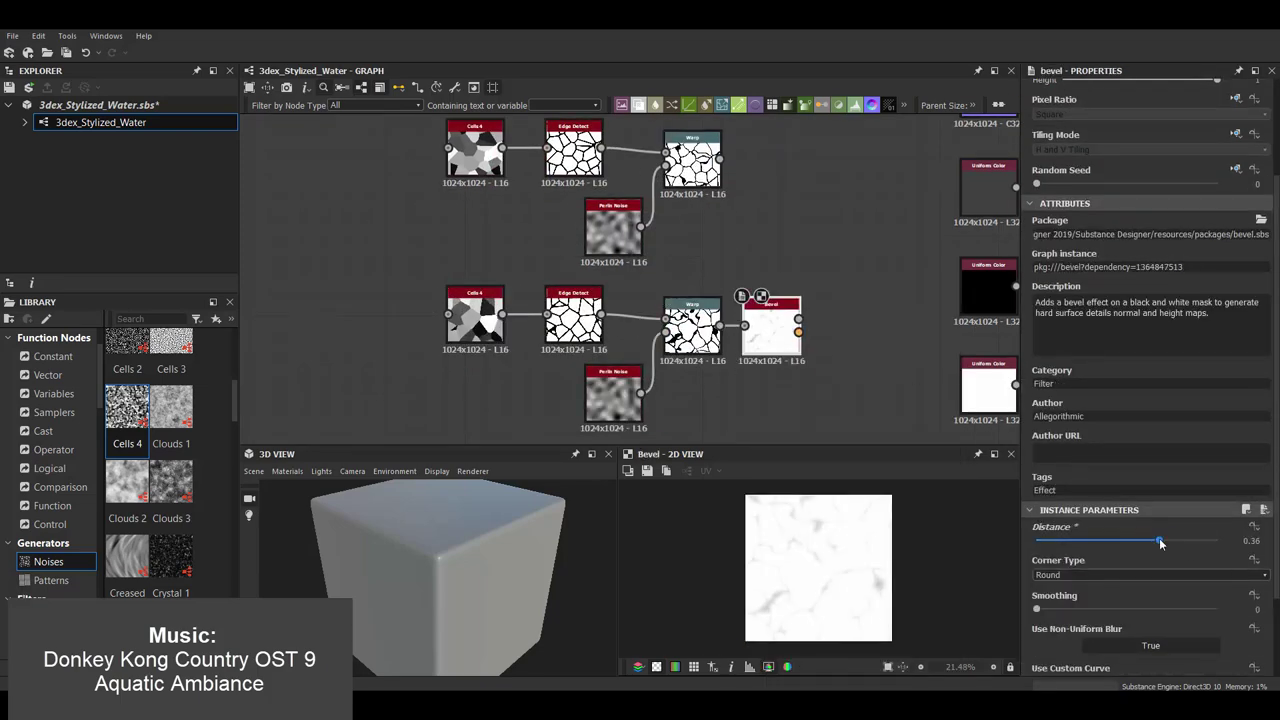
drag(1120, 540, 1101, 541)
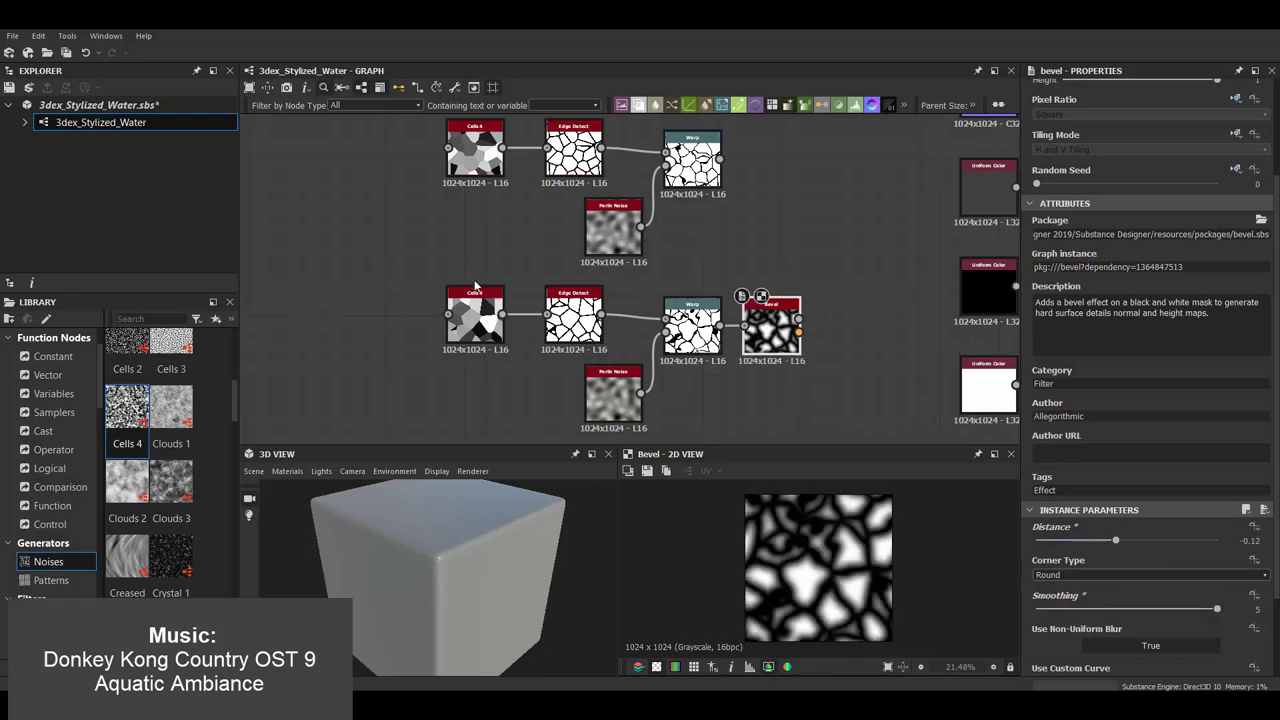
drag(475, 287, 396, 310)
Add Histogram Range after the Bevel and blend it with the upper Warp
key(space)
text(hist)
key(Return)
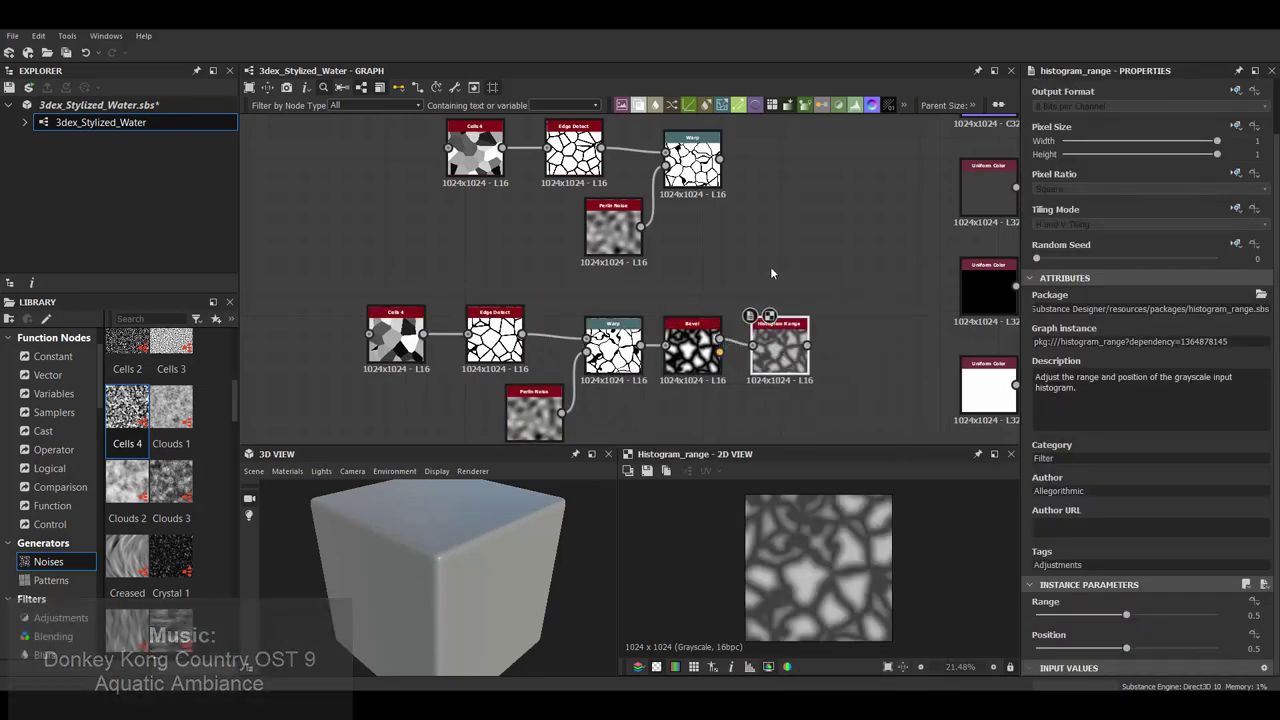
middle_drag(770, 272, 658, 280)
drag(677, 191, 778, 252)
click(718, 226)
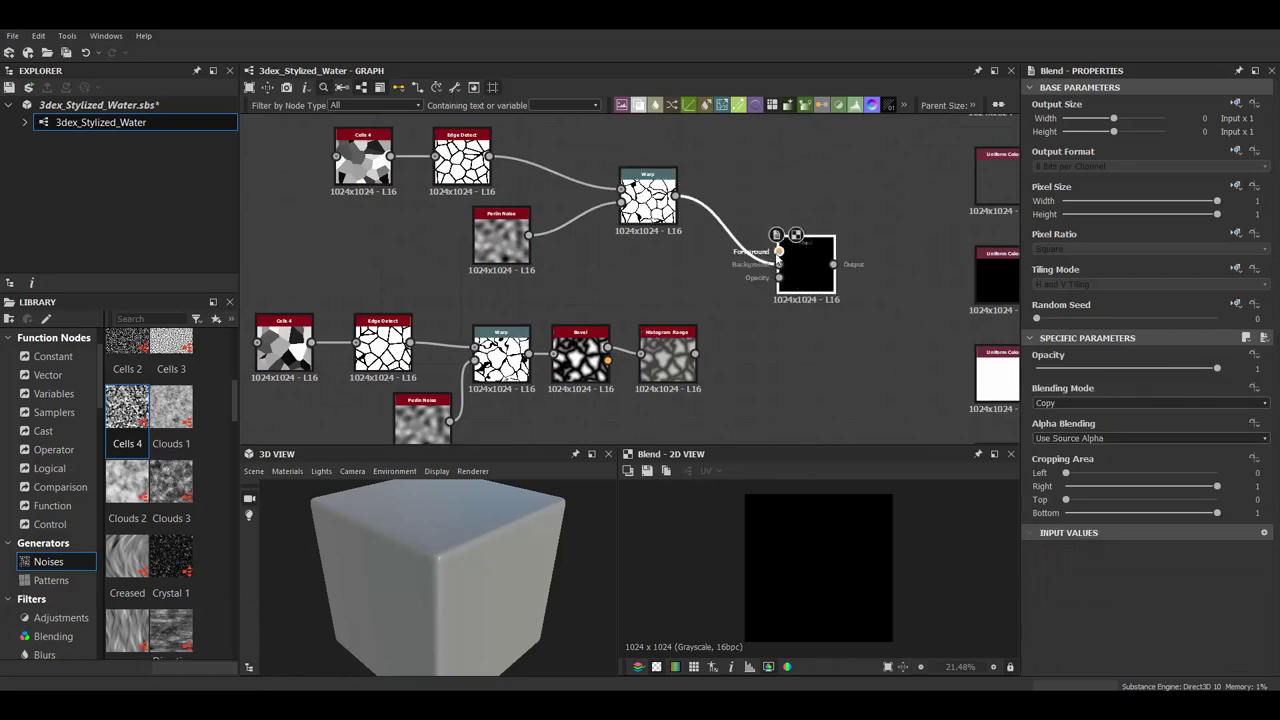
drag(677, 196, 779, 250)
click(1150, 403)
Compare blending modes and set the Blend to Soft Light
click(1076, 425)
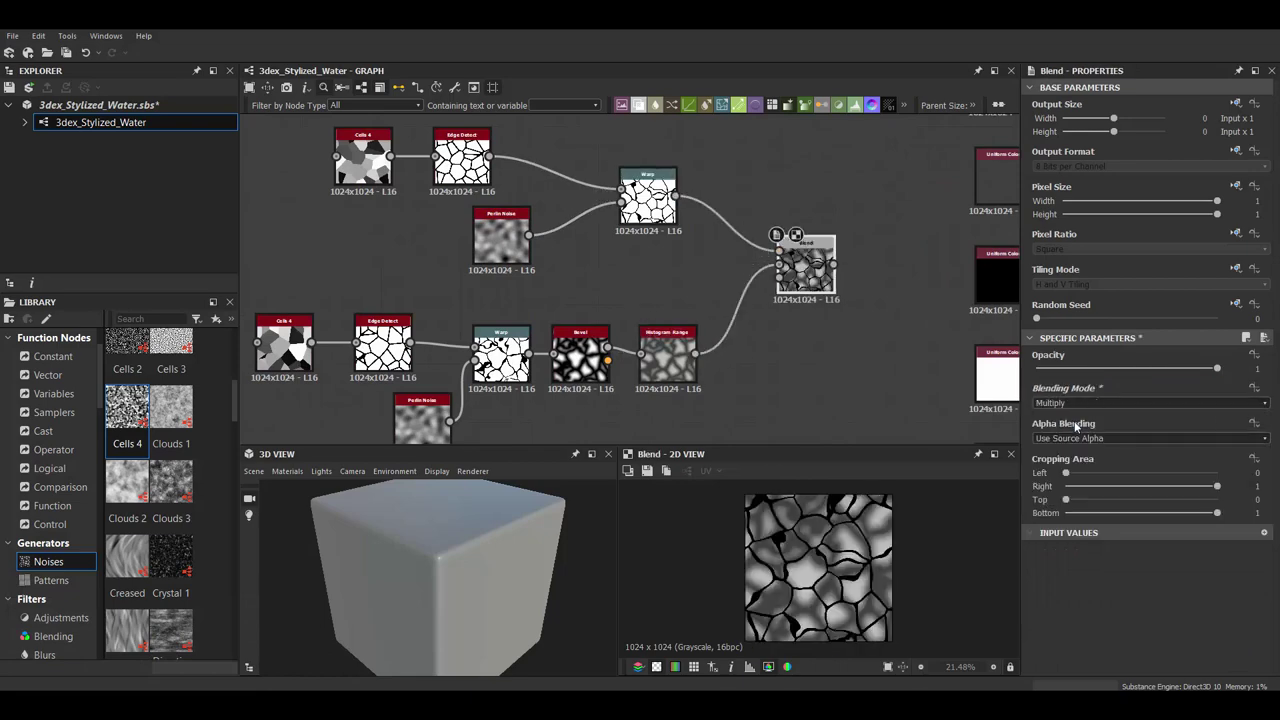
key(Down)
key(Down)
key(Down)
key(Down)
key(Down)
key(Down)
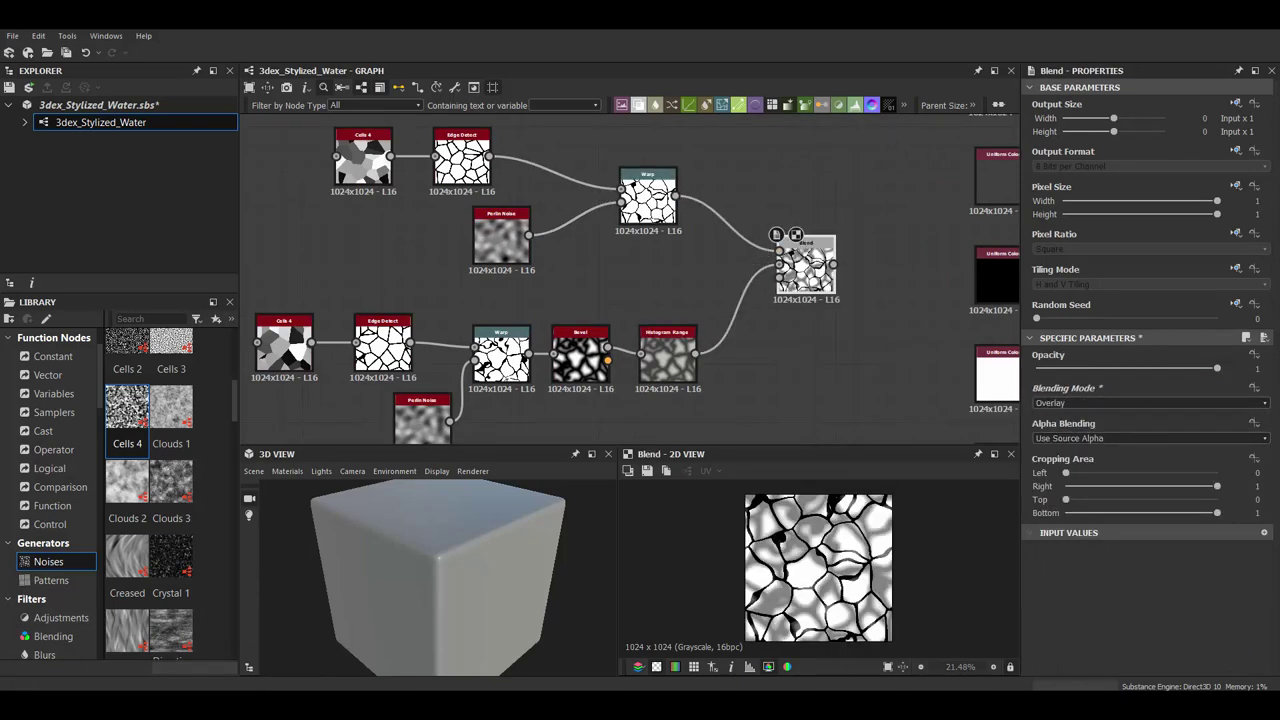
scroll(500, 260, down, 2)
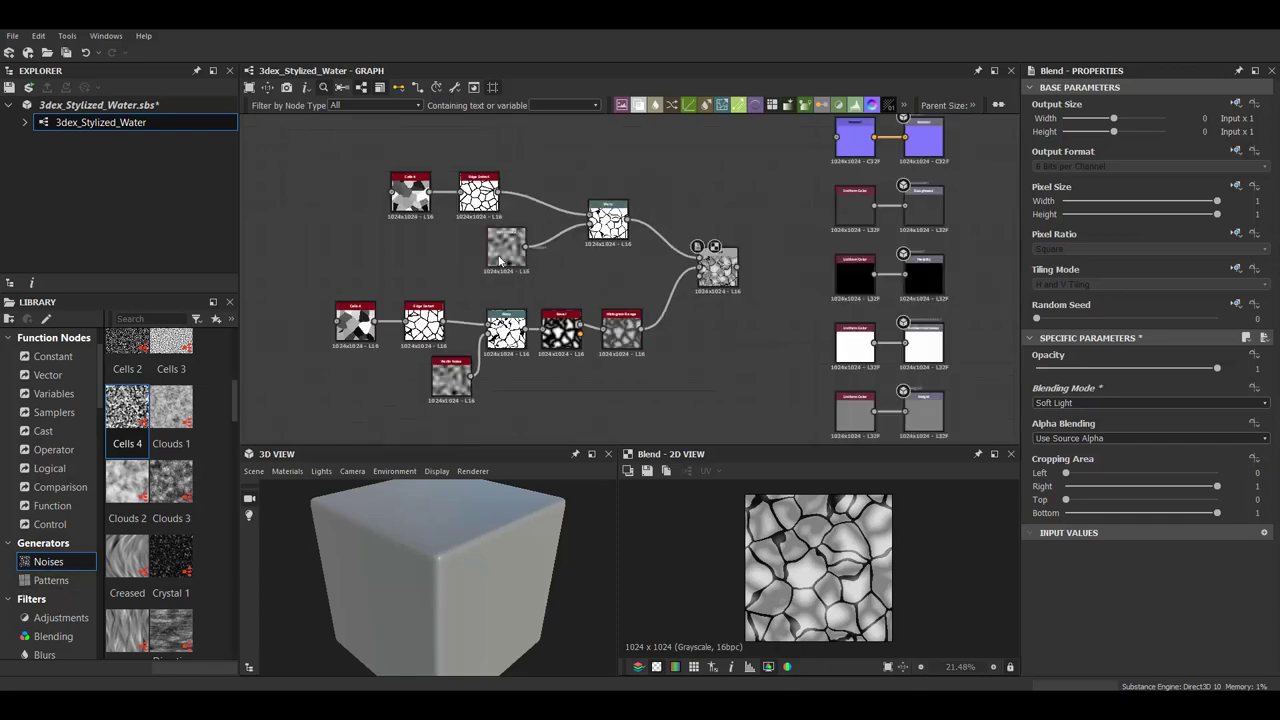
scroll(714, 285, up, 1)
key(space)
Add Invert Grayscale after the Blend
text(invert)
key(Return)
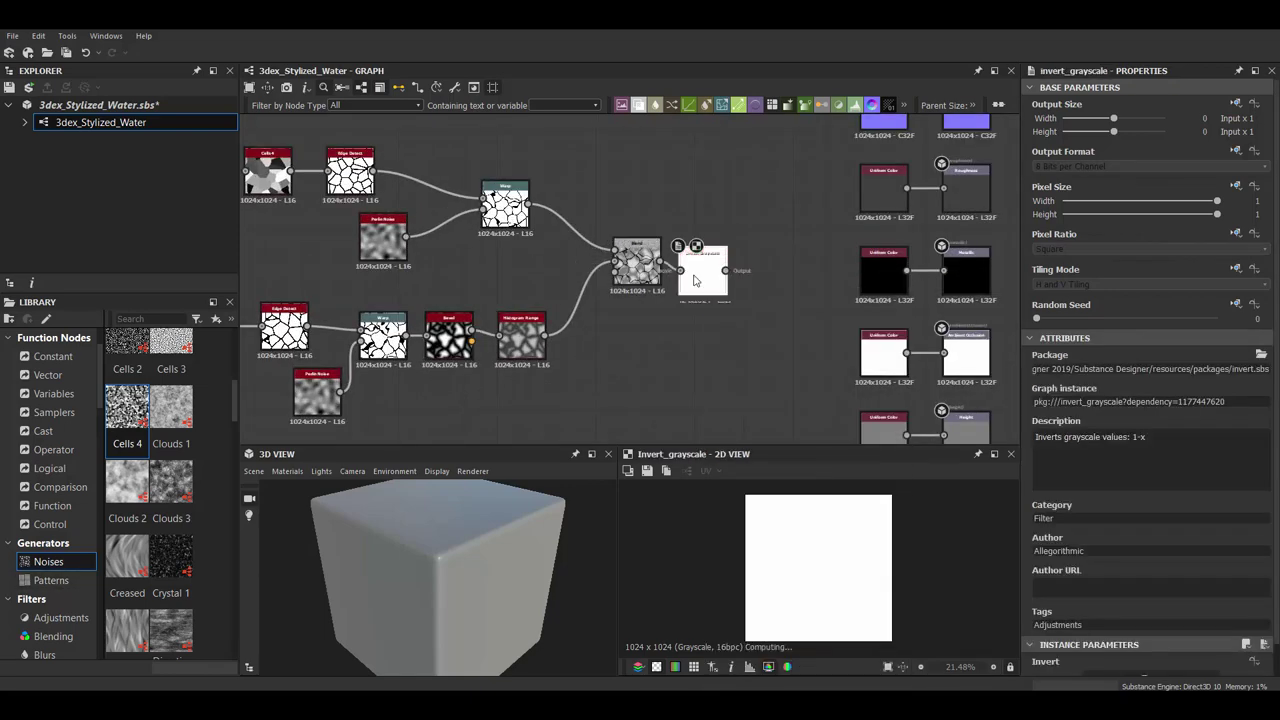
scroll(706, 274, up, 2)
scroll(560, 290, down, 1)
scroll(600, 300, down, 1)
Insert an Anisotropic Blur between Warp and Blend with Anisotropy 0.7 and Intensity 2.71
key(space)
text(blur)
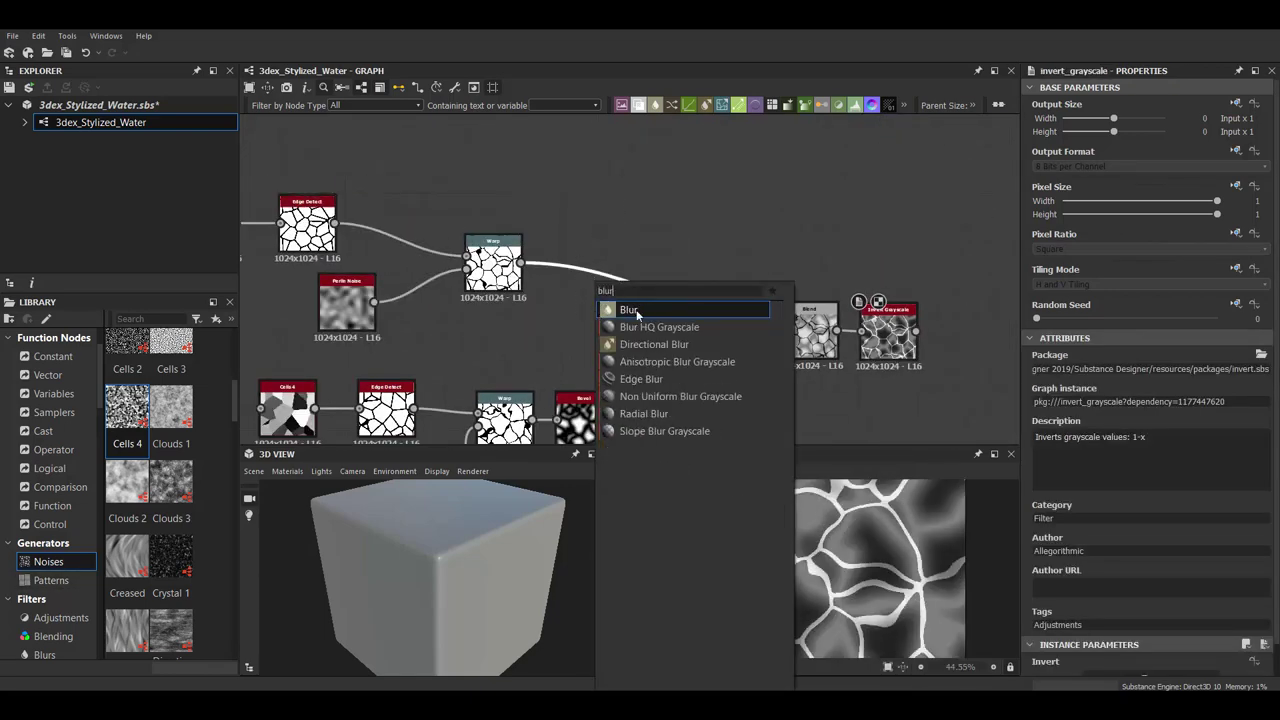
click(677, 361)
drag(1156, 562, 1162, 558)
drag(1149, 524, 1067, 524)
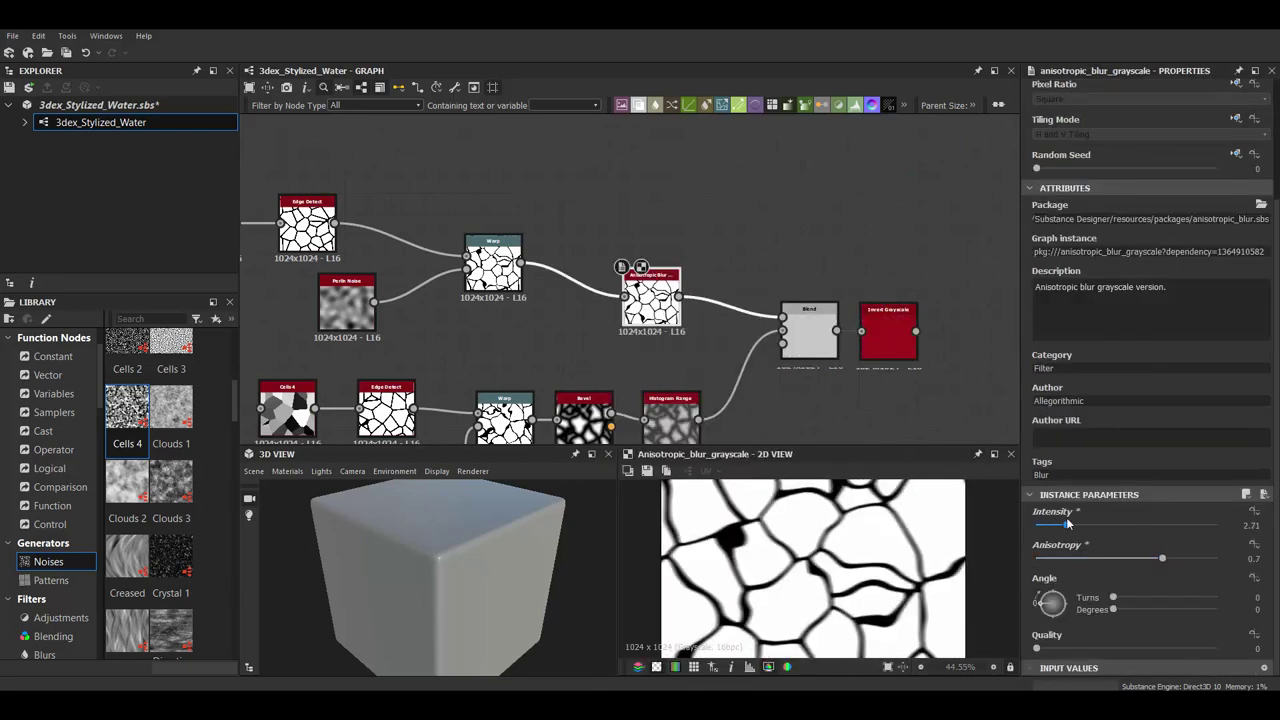
double_click(888, 335)
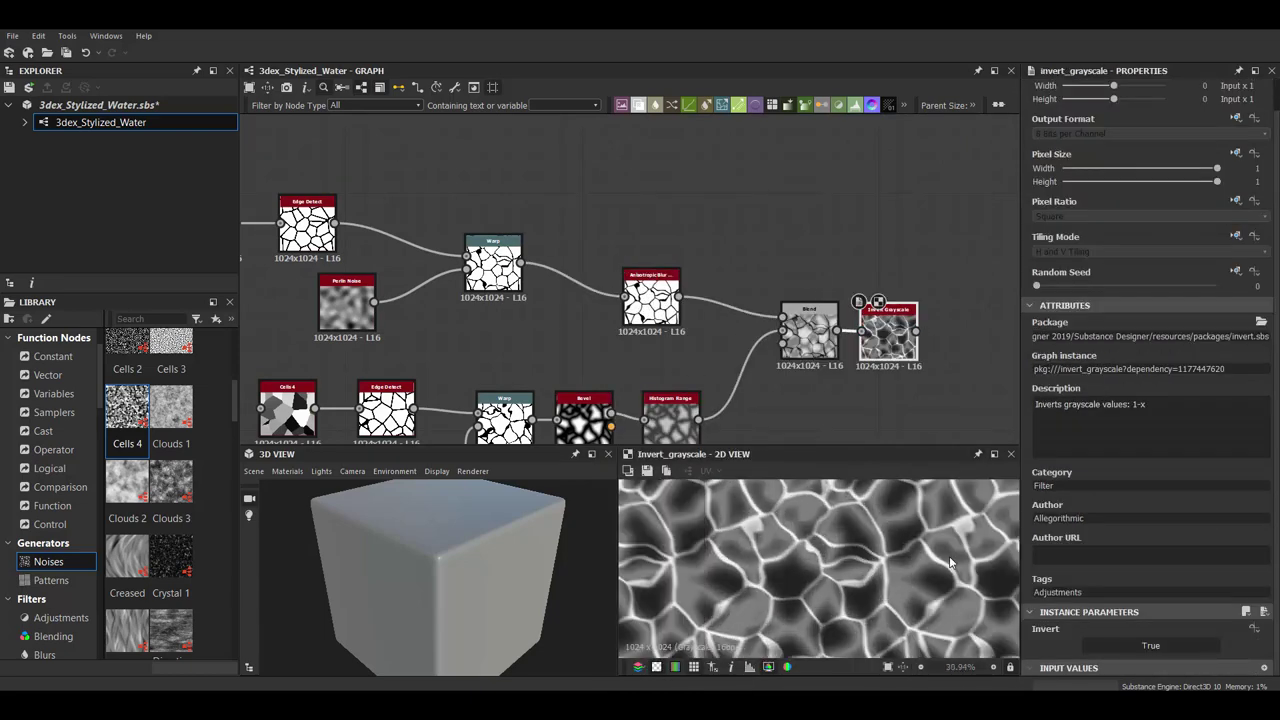
scroll(728, 259, down, 3)
scroll(736, 258, up, 2)
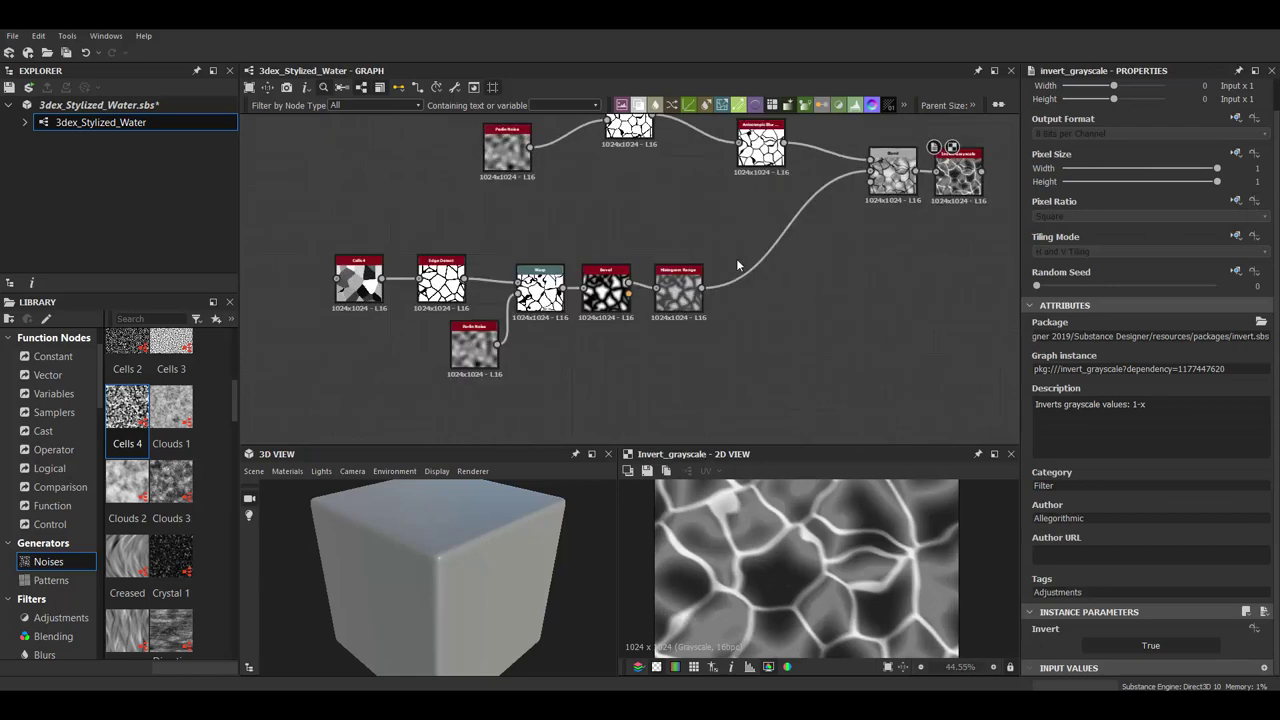
Add a Clouds 2-driven Slope Blur Grayscale after Histogram Range, with Samples 32 and Intensity 2.18
key(space)
text(slope)
click(791, 305)
key(space)
text(clud)
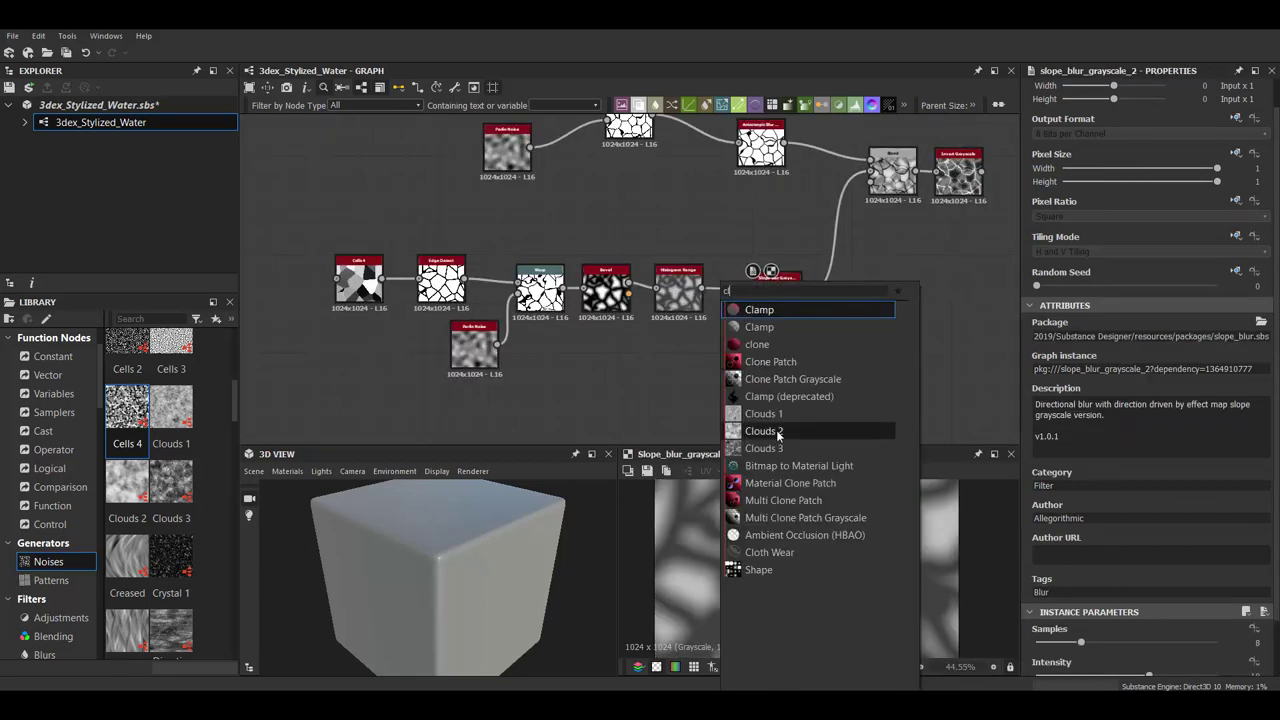
click(778, 433)
drag(736, 378, 756, 302)
drag(1080, 579, 1216, 579)
drag(1040, 612, 1060, 612)
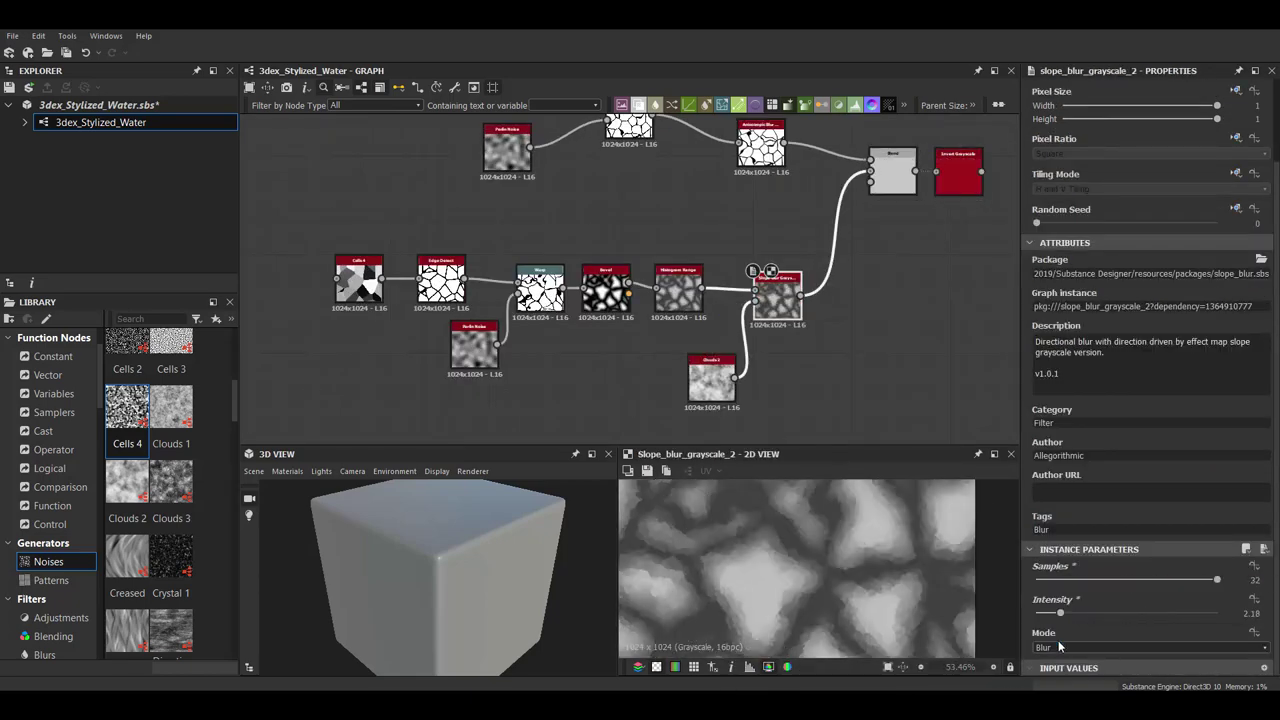
double_click(980, 183)
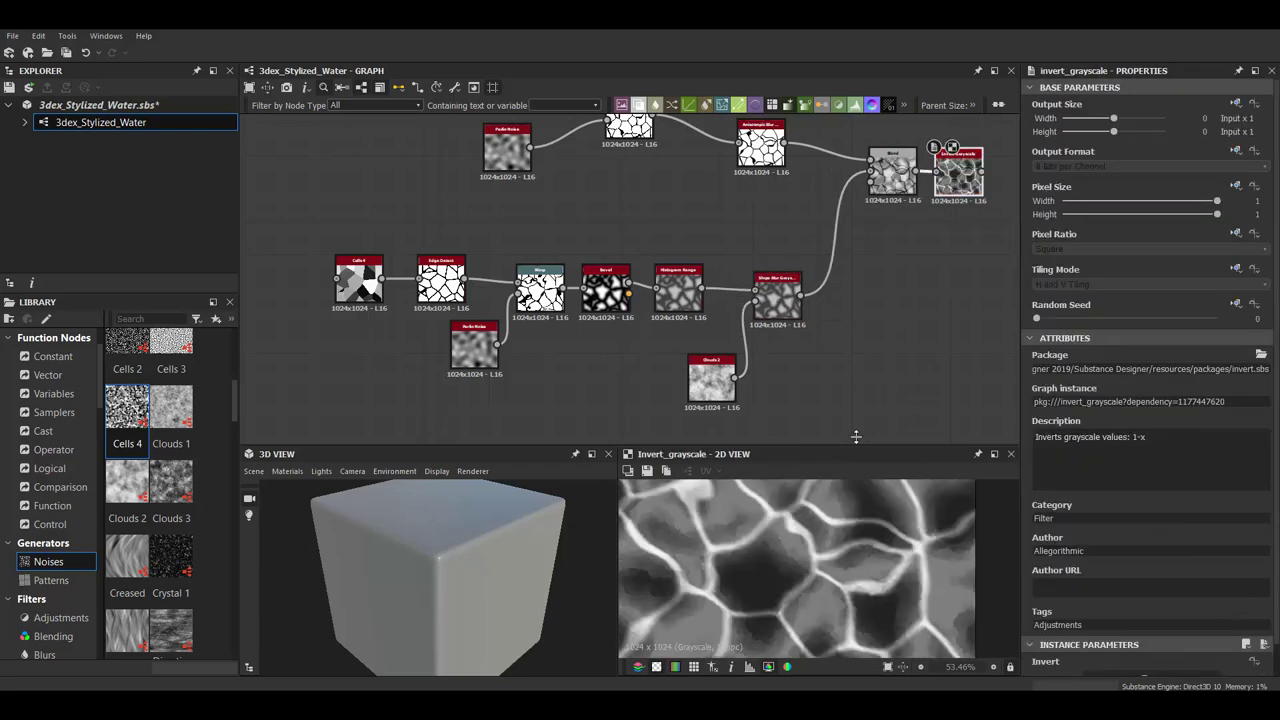
scroll(800, 323, up, 3)
Add Blur HQ Grayscale after the Slope Blur at Intensity 1.82, feeding the Blend
key(space)
text(b)
click(842, 413)
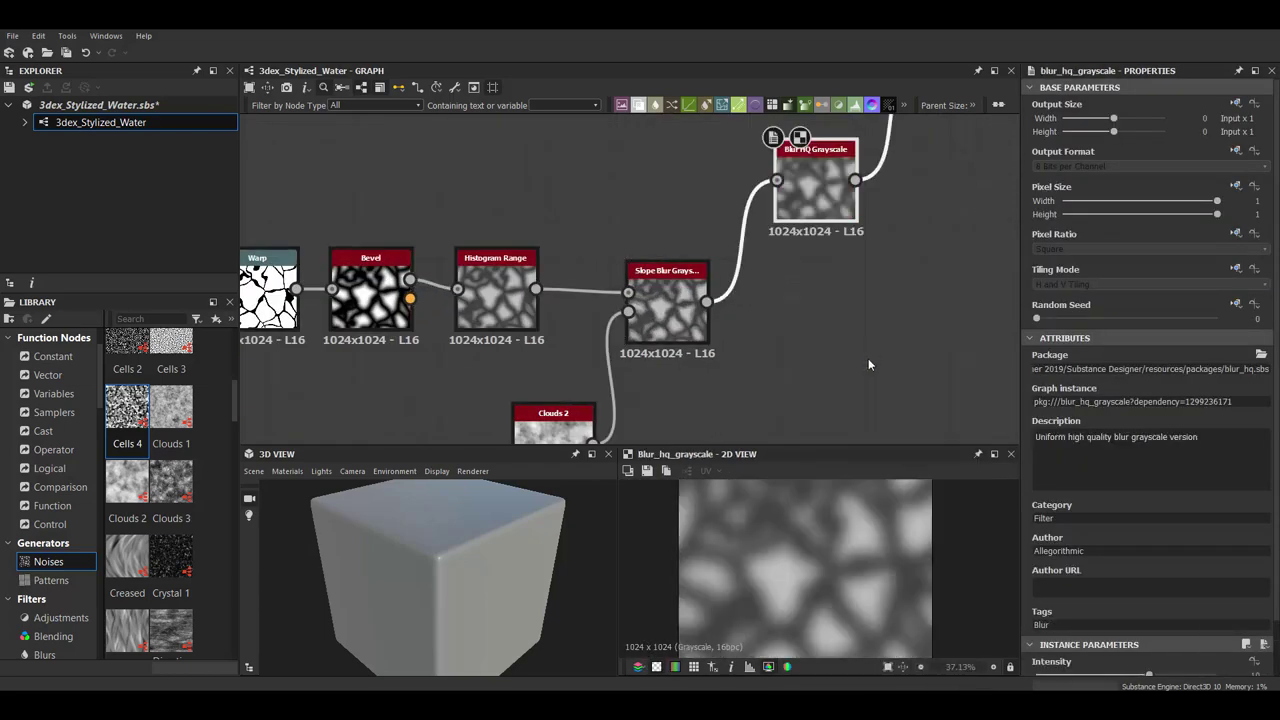
drag(1104, 612, 1060, 612)
middle_drag(765, 205, 665, 345)
scroll(665, 345, down, 2)
double_click(963, 186)
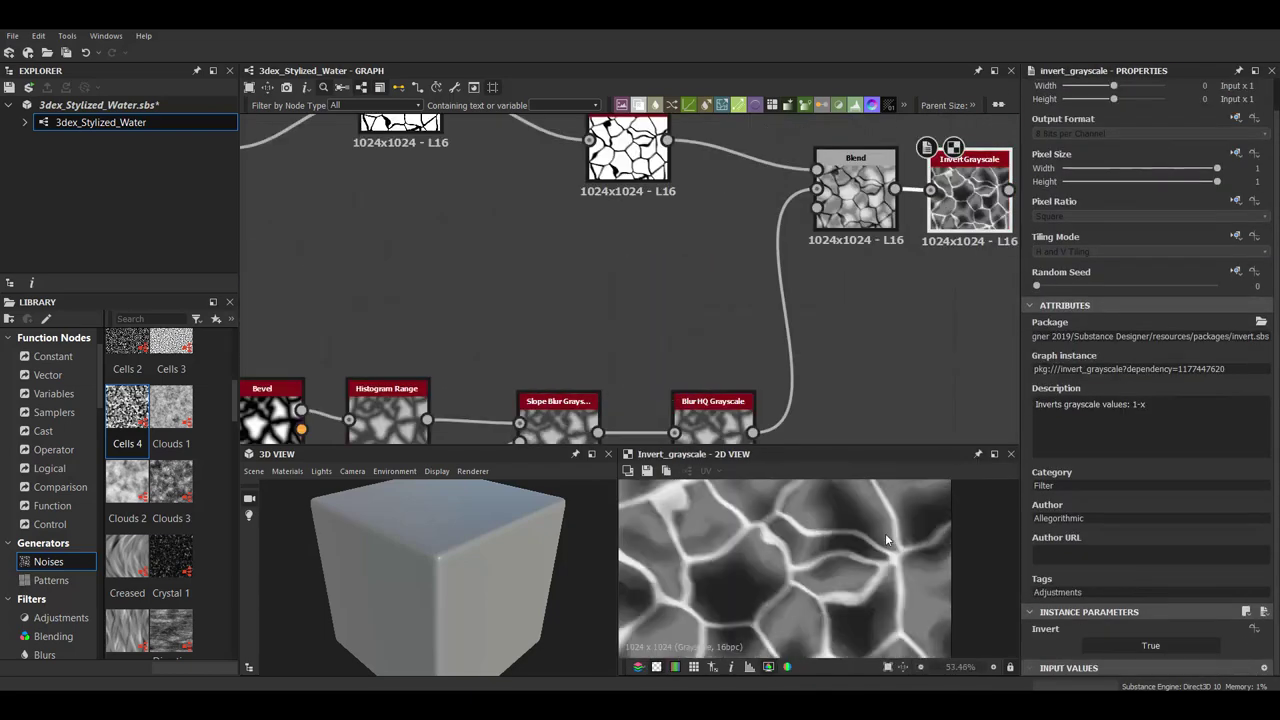
scroll(823, 368, down, 3)
scroll(786, 241, down, 1)
scroll(786, 236, up, 2)
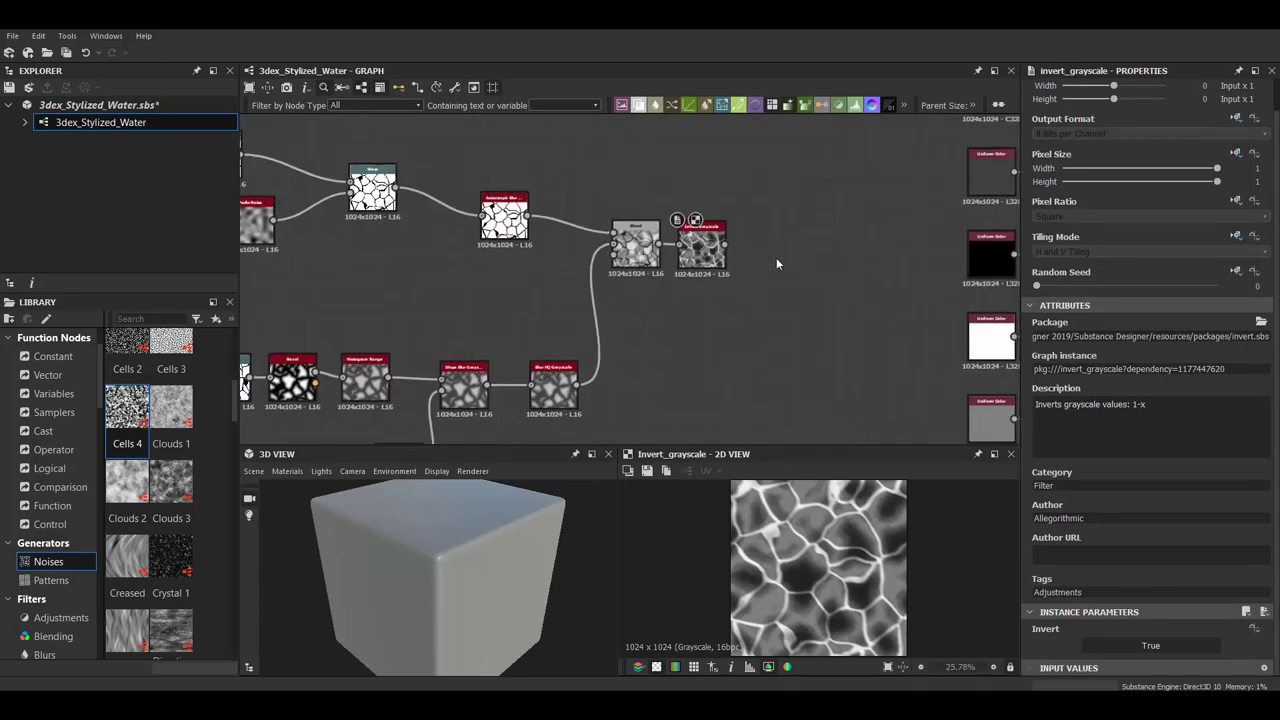
scroll(776, 257, up, 1)
key(space)
key(Escape)
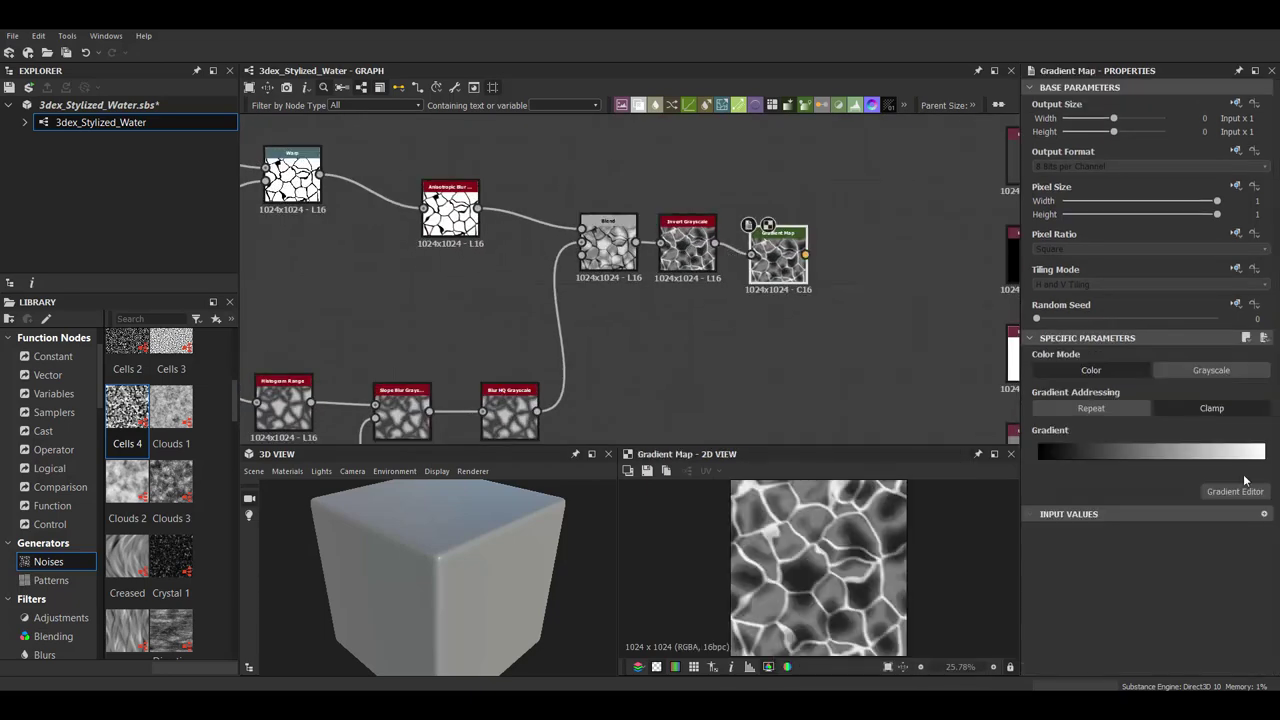
Make the Gradient Map's dark key deep blue
click(1246, 482)
key(ctrl+v)
click(1060, 376)
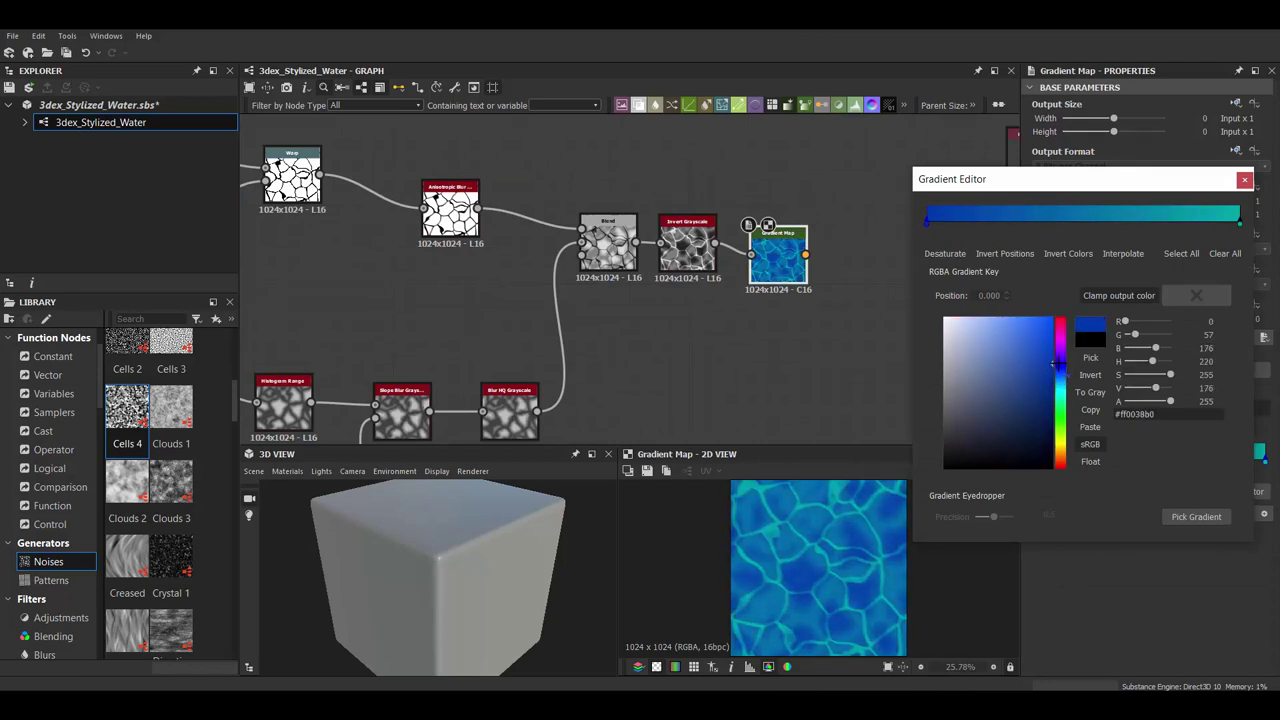
click(881, 560)
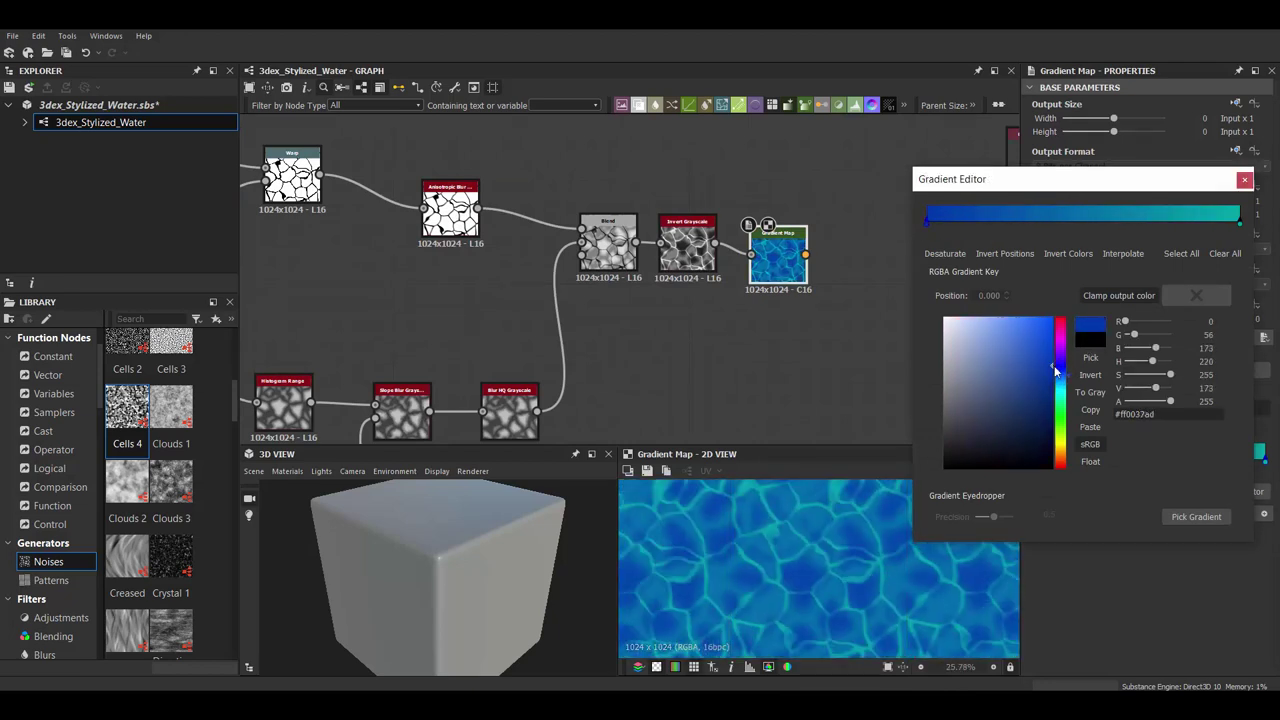
Shift the right-end gradient key toward teal and close the gradient editor
click(1240, 222)
drag(1060, 365, 1071, 392)
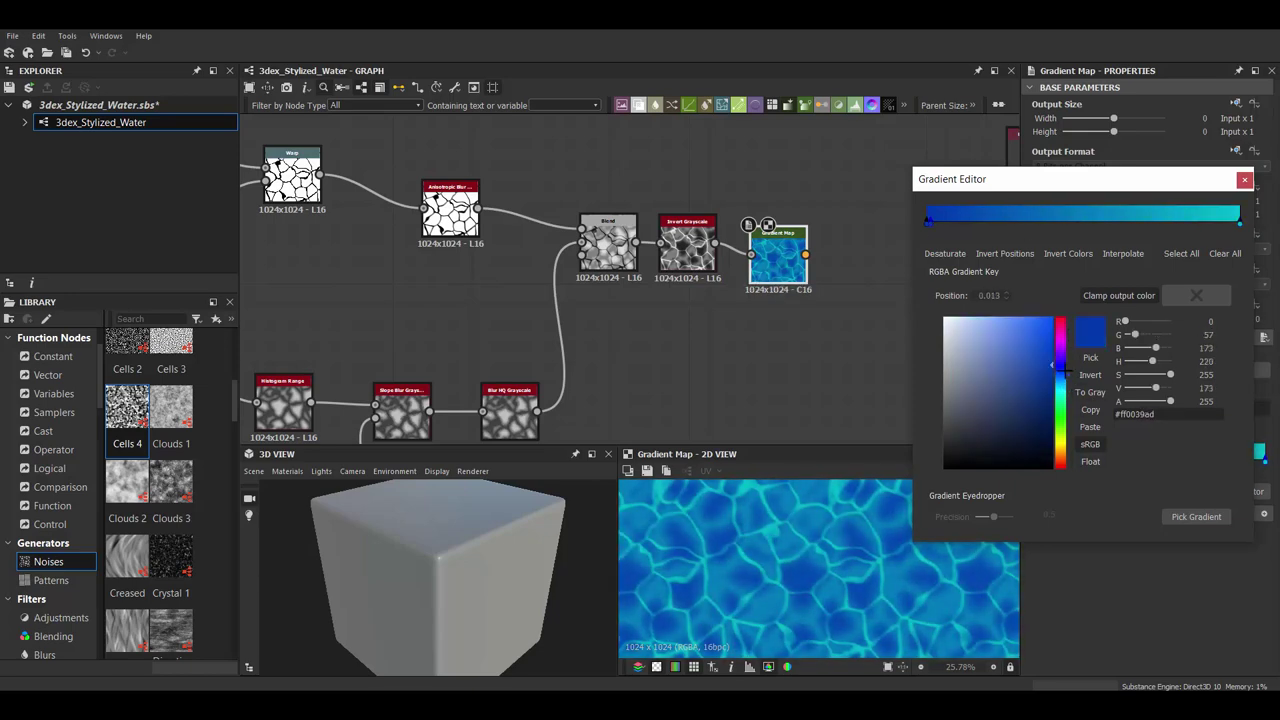
click(1244, 179)
scroll(632, 248, down, 2)
scroll(632, 248, down, 1)
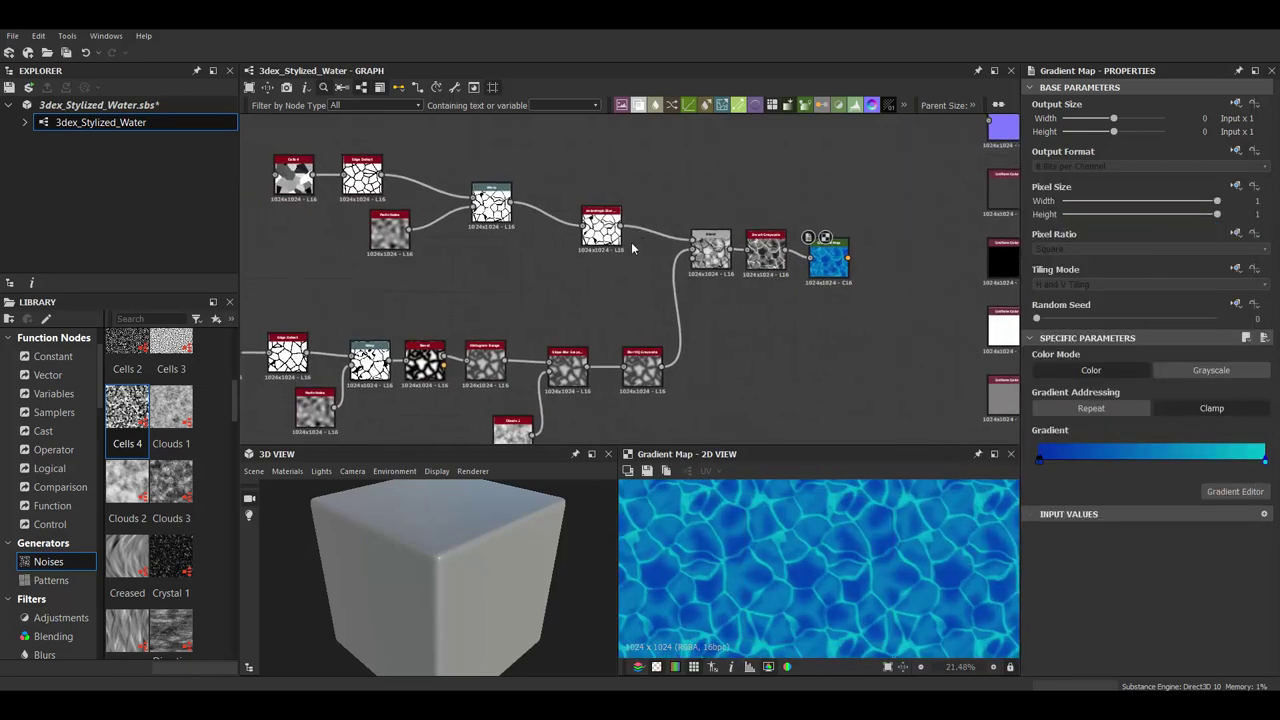
middle_drag(632, 248, 688, 248)
click(286, 357)
Thin the lower Edge Detect width to 2.1 and set Cells 4 Disorder to 0.81
middle_drag(591, 309, 650, 254)
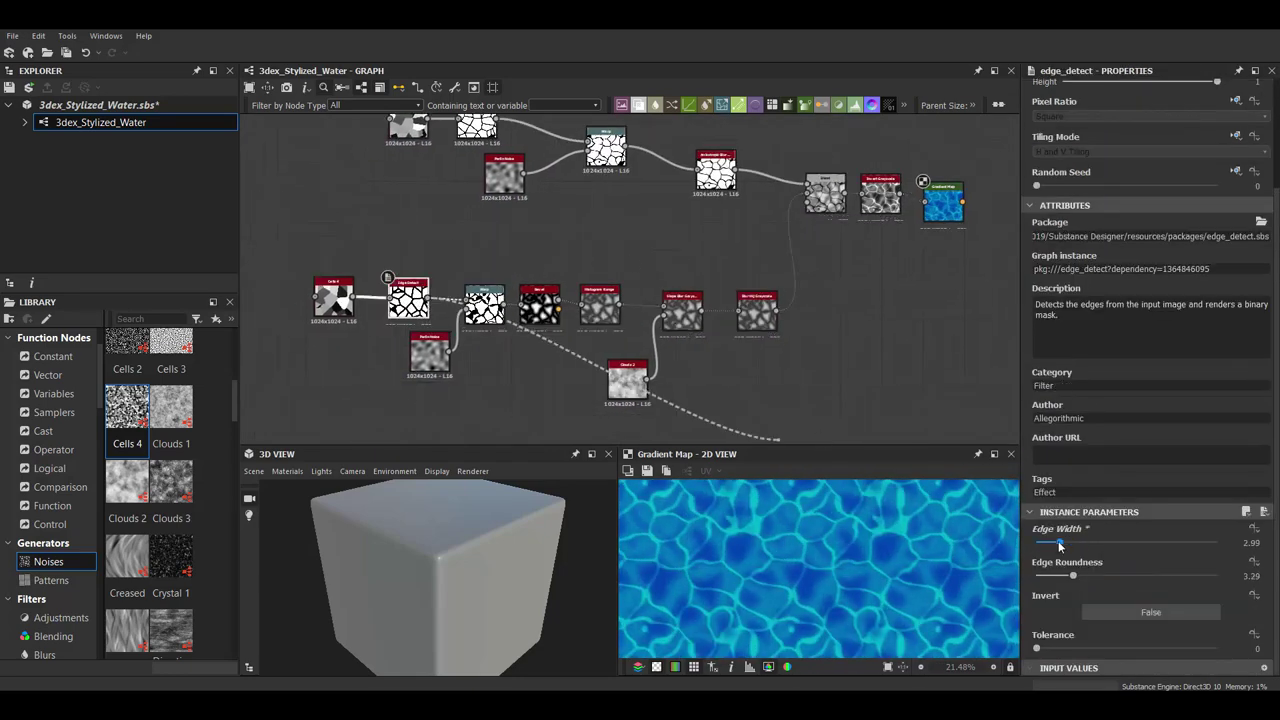
drag(1060, 545, 1048, 544)
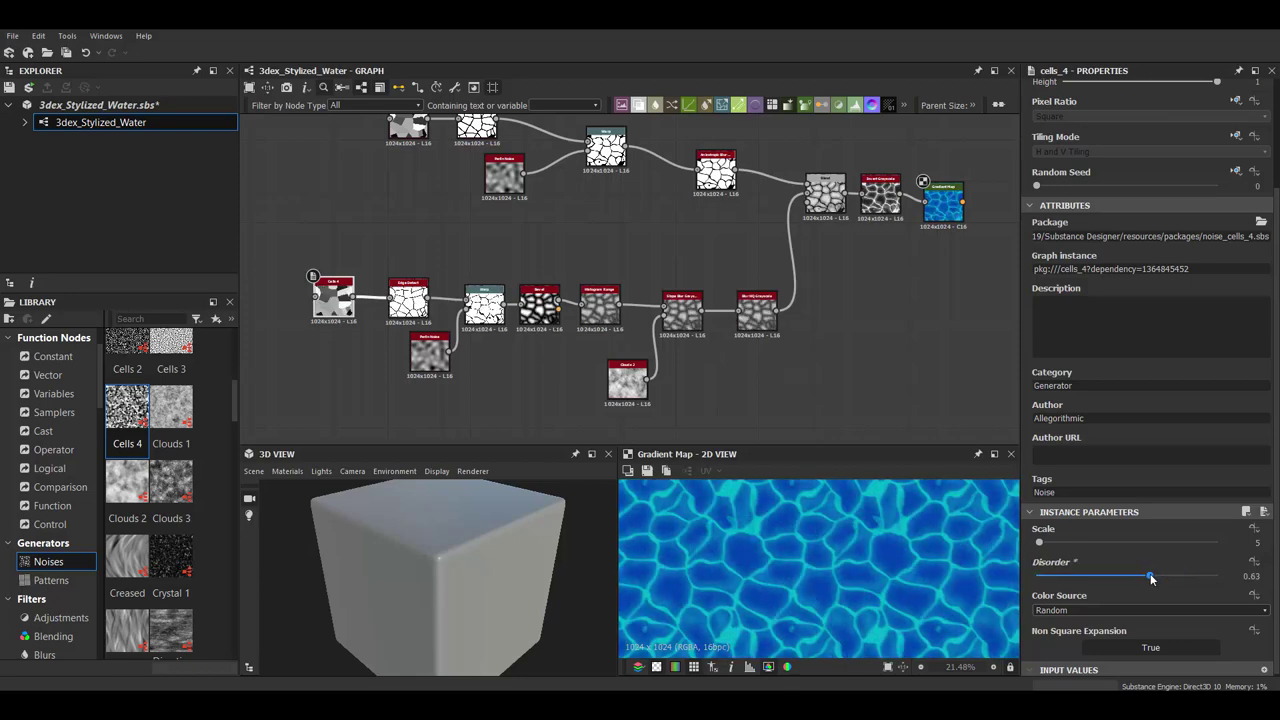
drag(1150, 575, 1182, 577)
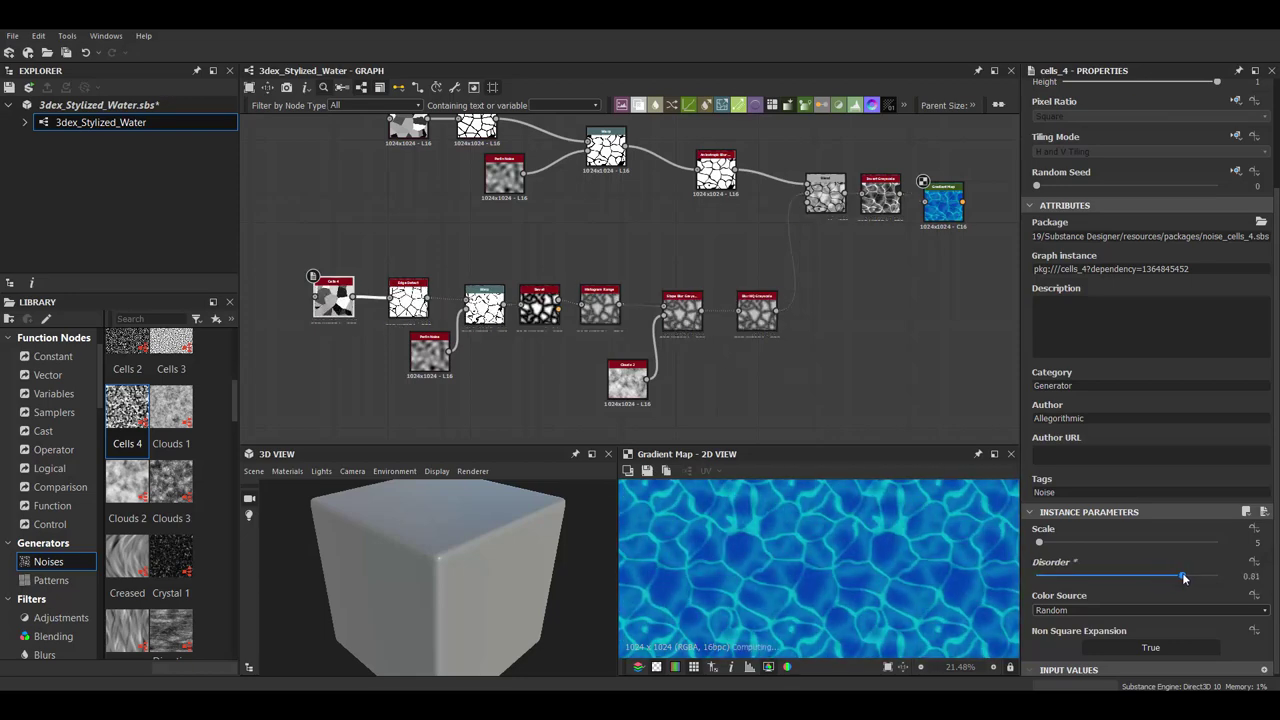
scroll(859, 556, down, 1)
scroll(889, 293, down, 1)
middle_drag(889, 293, 727, 237)
scroll(727, 237, down, 1)
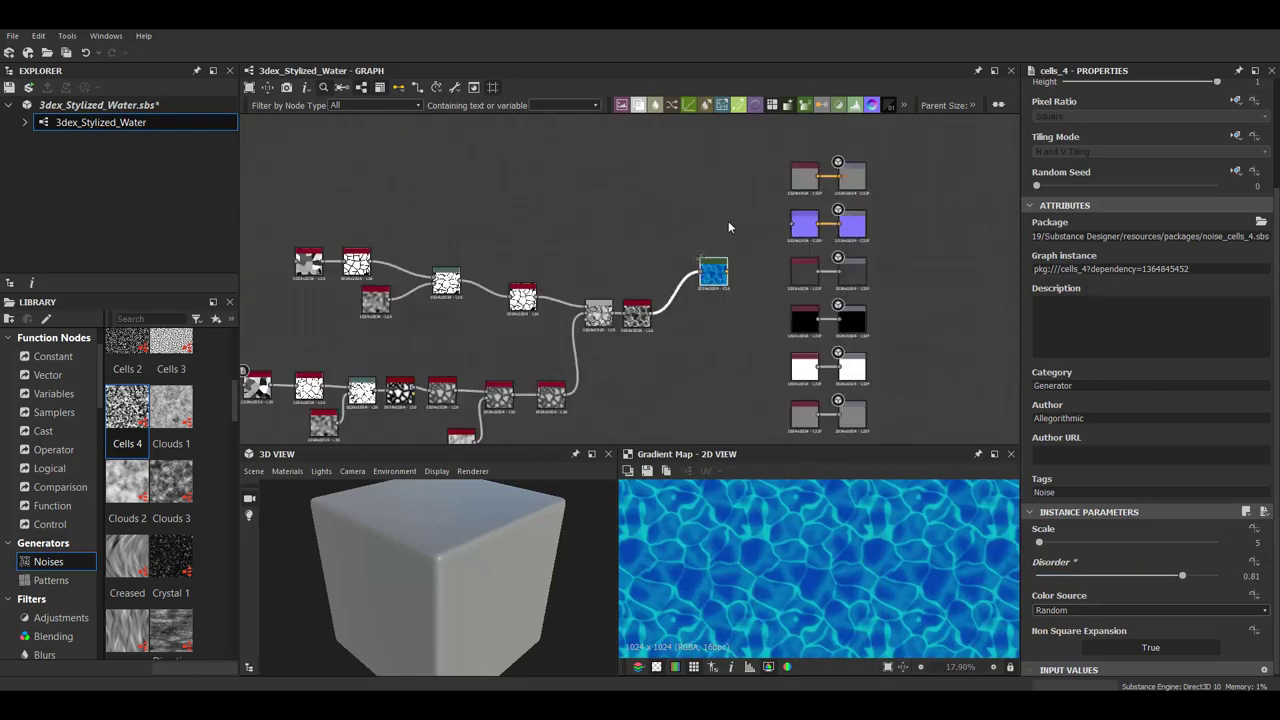
scroll(797, 286, down, 1)
scroll(797, 286, up, 2)
Connect the Gradient Map to the Base Color output and view the cube front-on
middle_drag(797, 286, 695, 225)
drag(695, 225, 787, 210)
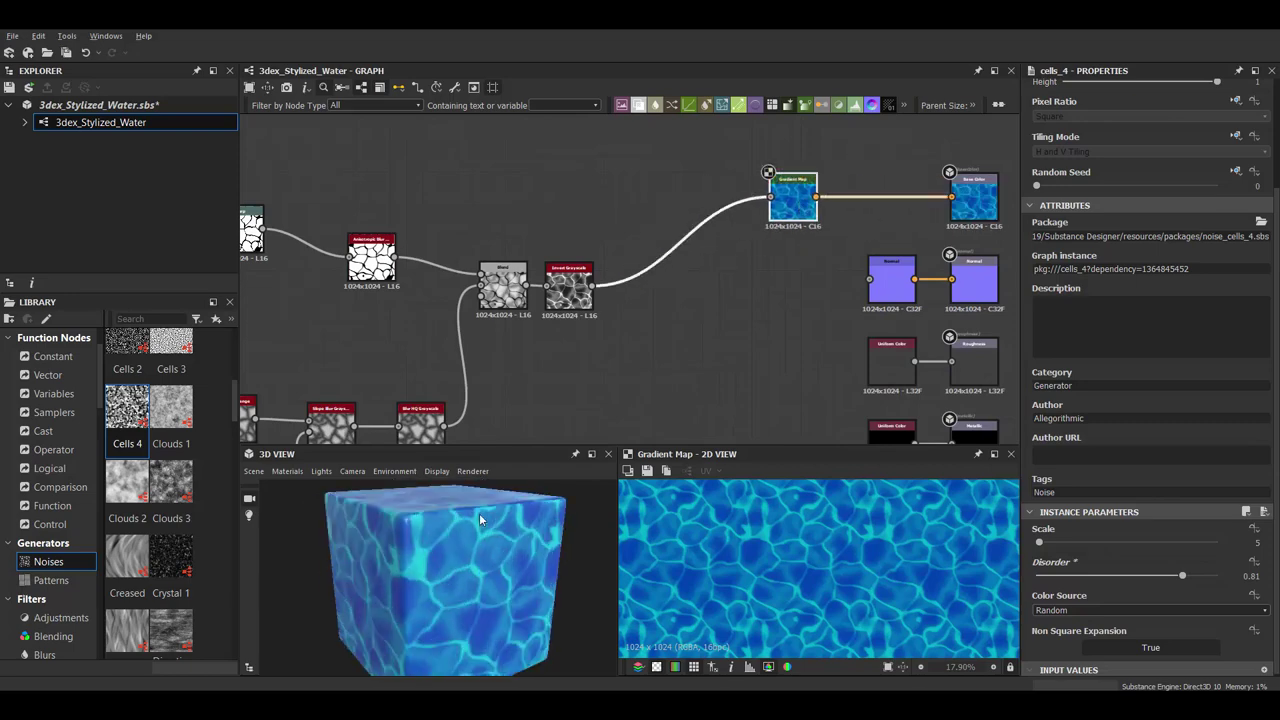
mouse_move(479, 513)
mouse_down()
mouse_move(424, 566)
mouse_move(427, 536)
mouse_up()
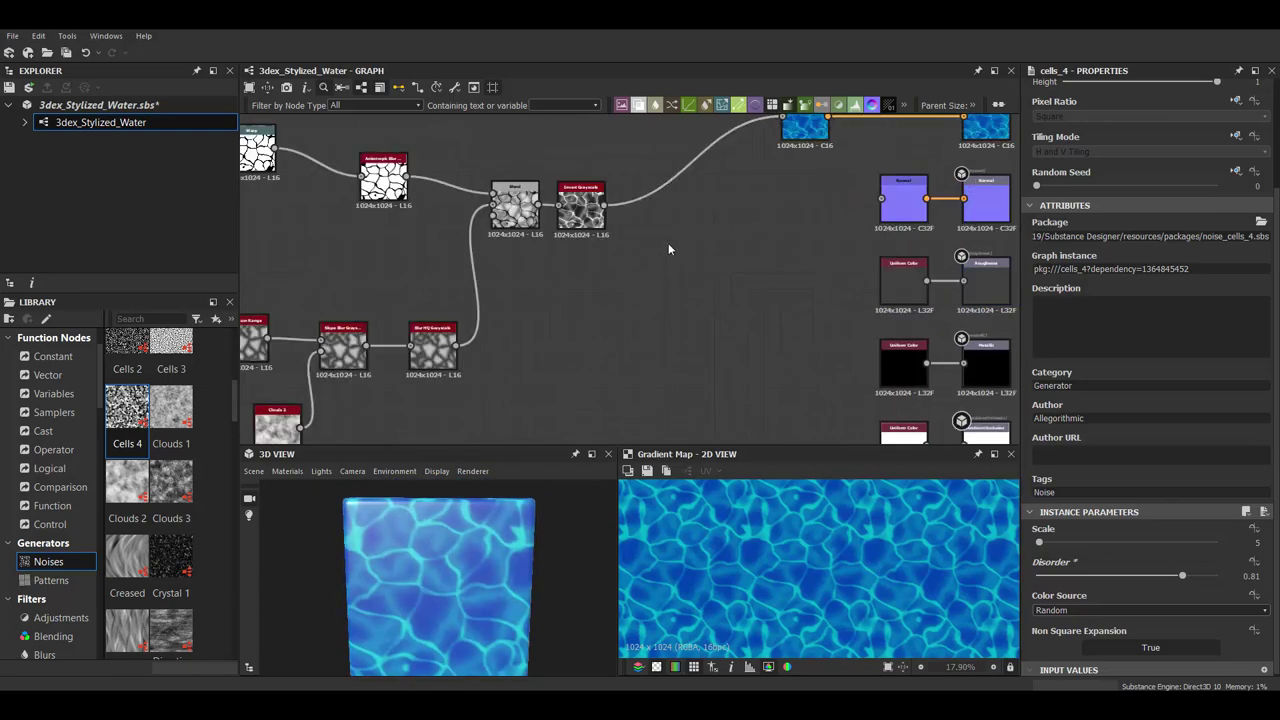
click(575, 210)
middle_drag(702, 296, 980, 366)
Raise the Warp intensity to 3.18
scroll(578, 230, up, 2)
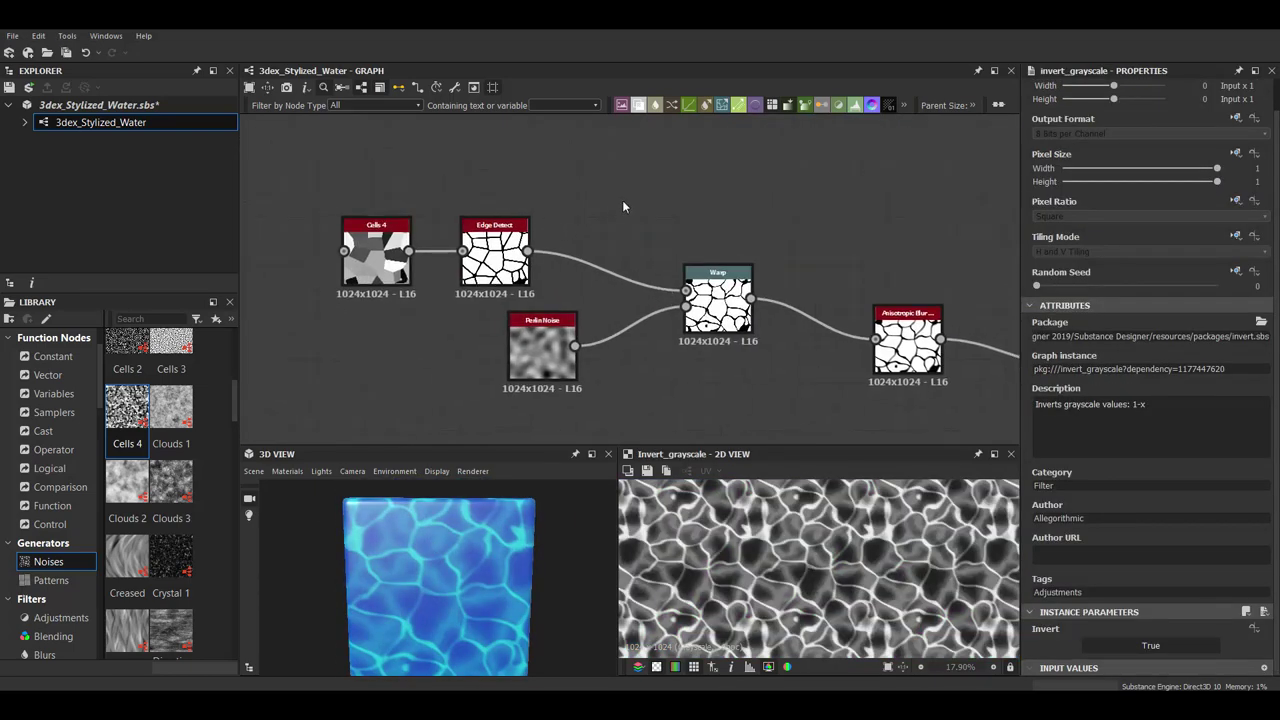
click(714, 295)
drag(622, 300, 612, 300)
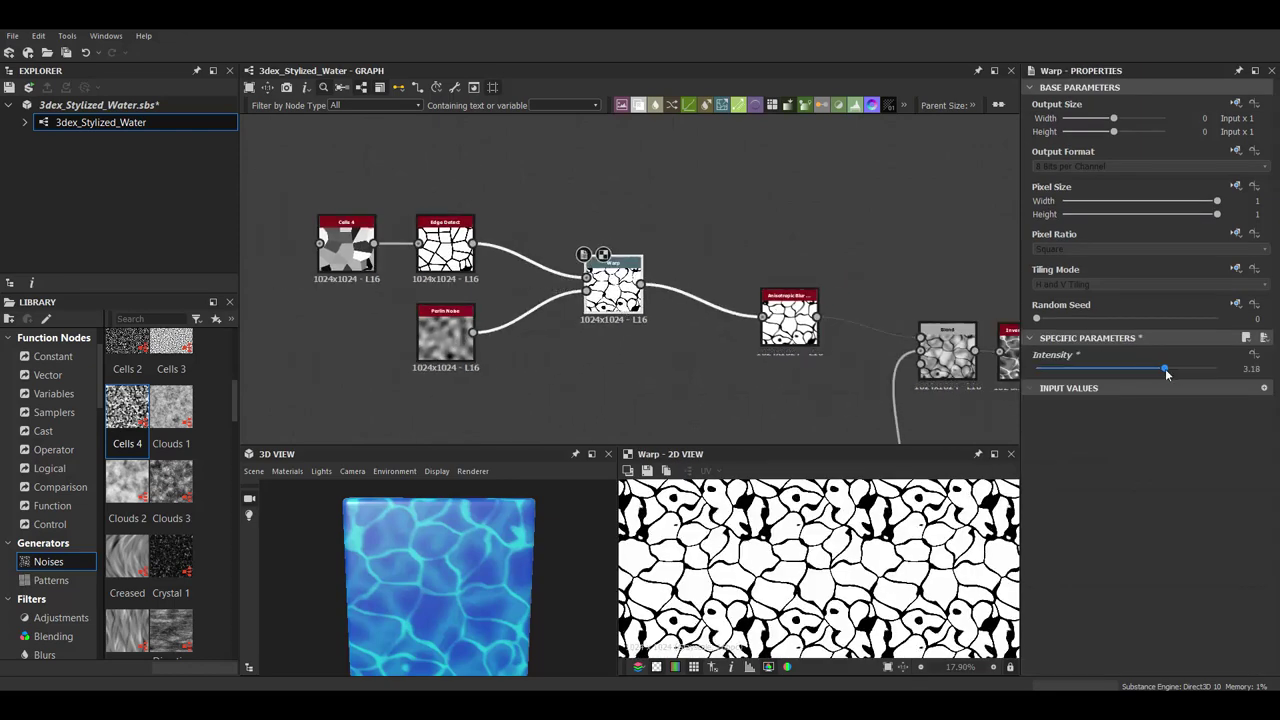
scroll(652, 248, down, 2)
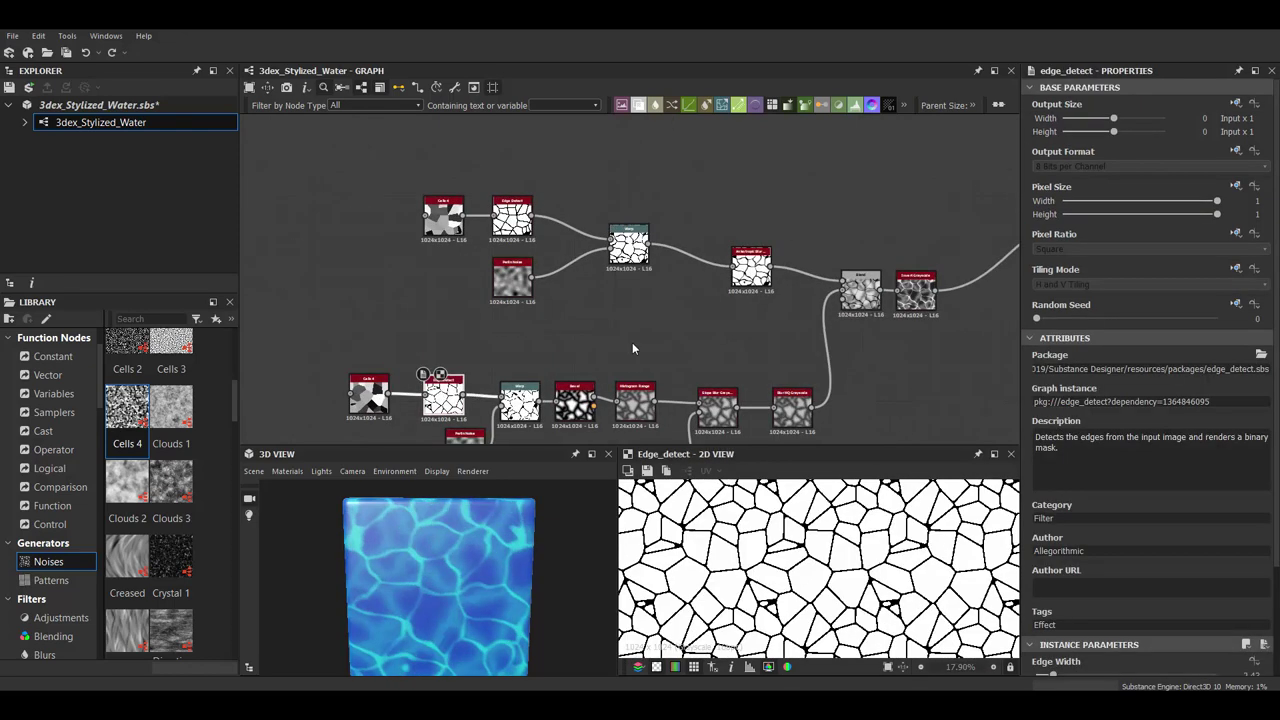
Insert a Blend between Warp and Anisotropic Blur, fed by the bevelled lower-row pattern
key(space)
click(726, 327)
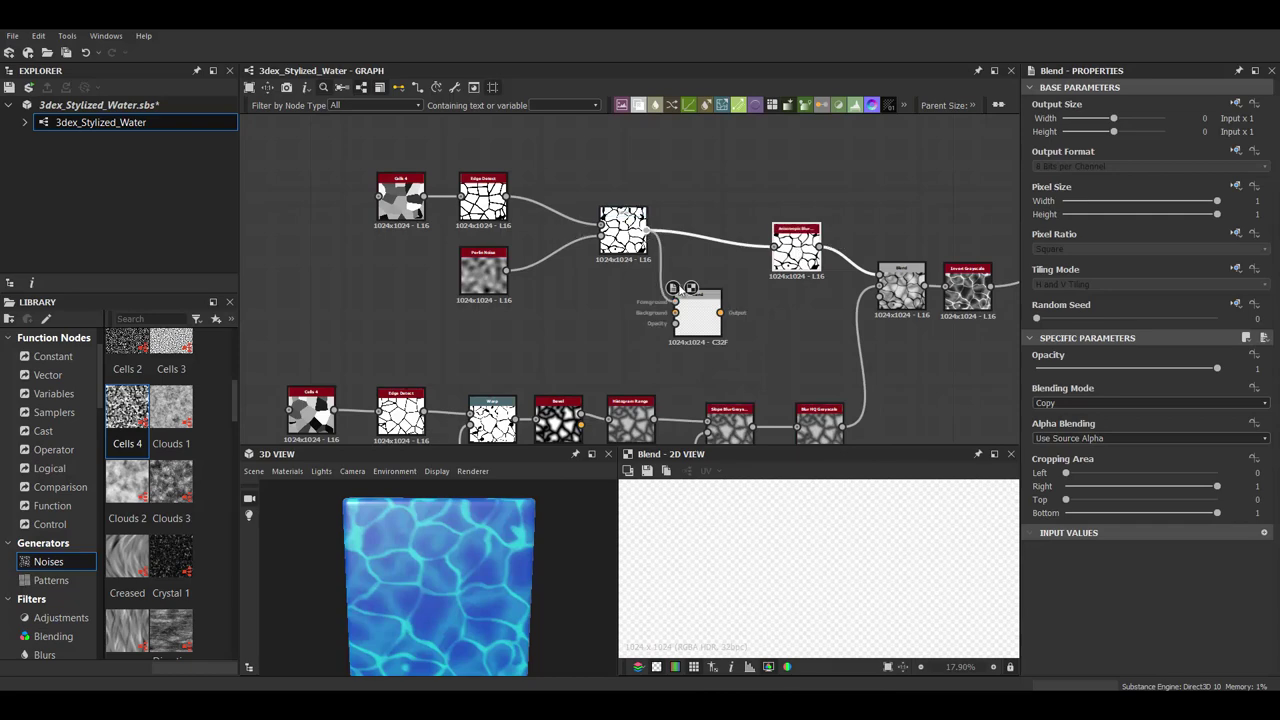
click(771, 221)
drag(697, 312, 714, 283)
Try blending modes and opacities, ending on Add (Linear Dodge) at 0.67 opacity
click(1150, 402)
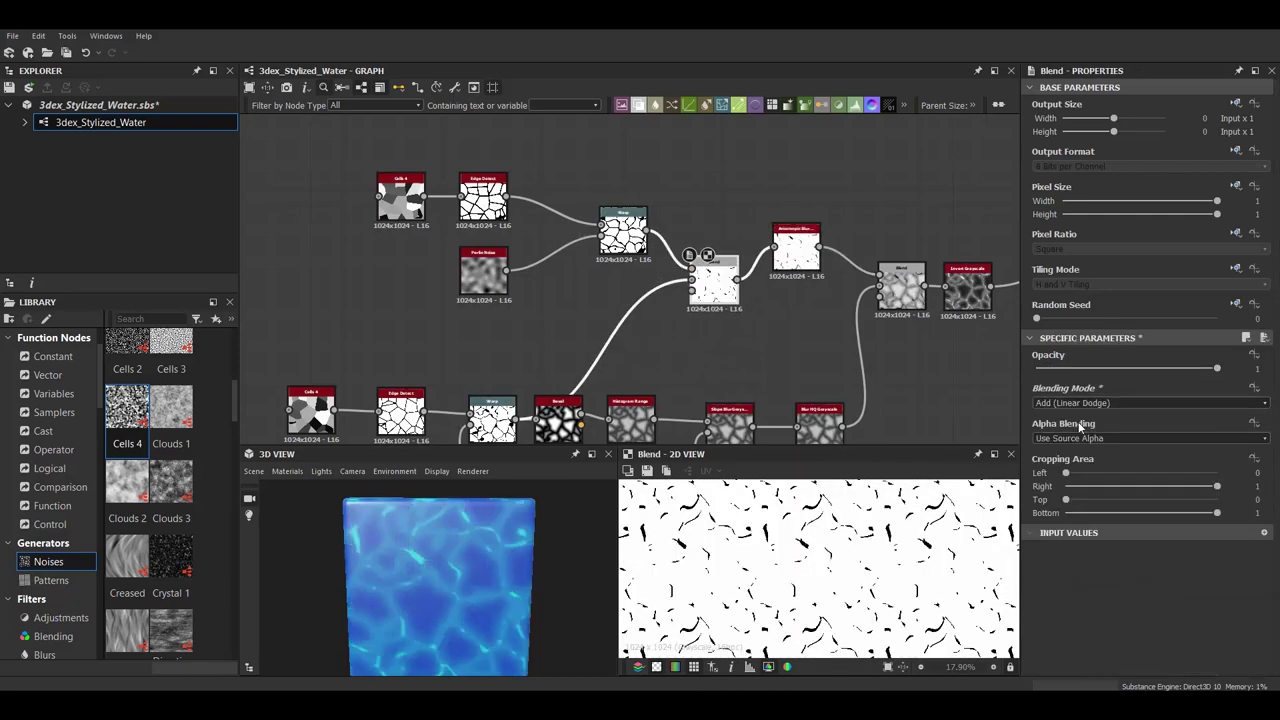
click(1100, 430)
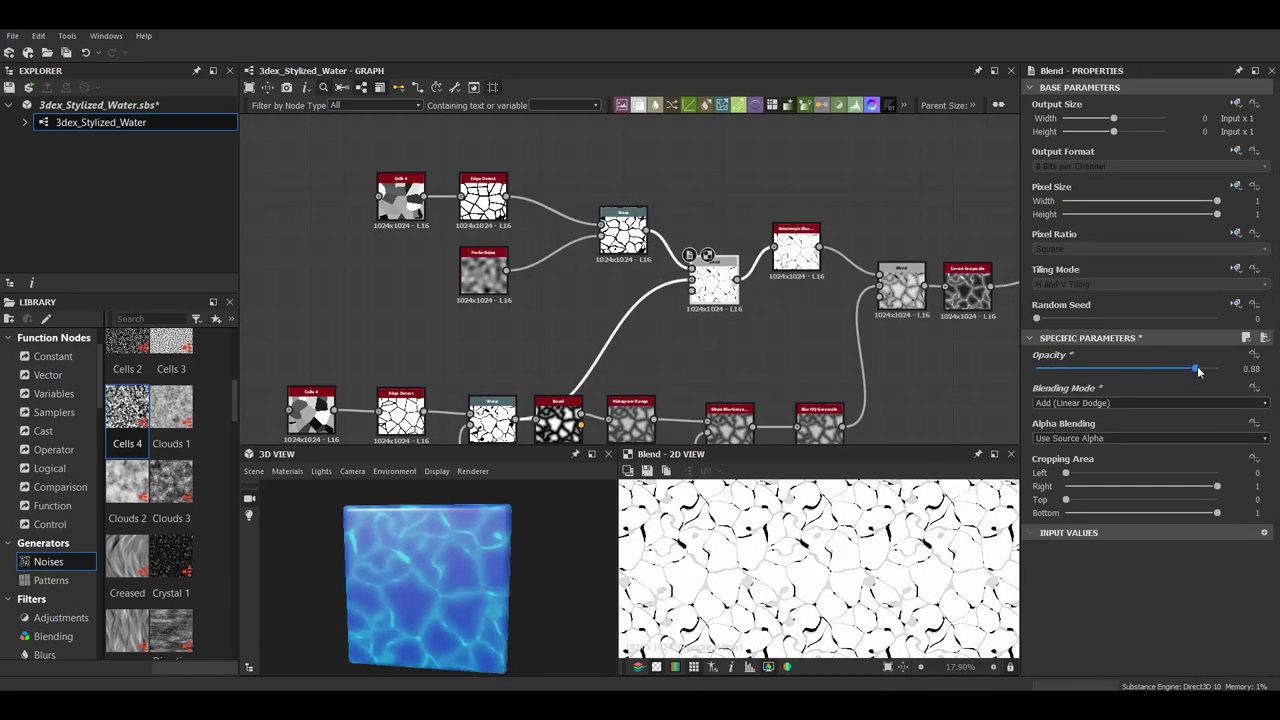
drag(1199, 369, 1222, 369)
click(1150, 402)
click(1066, 430)
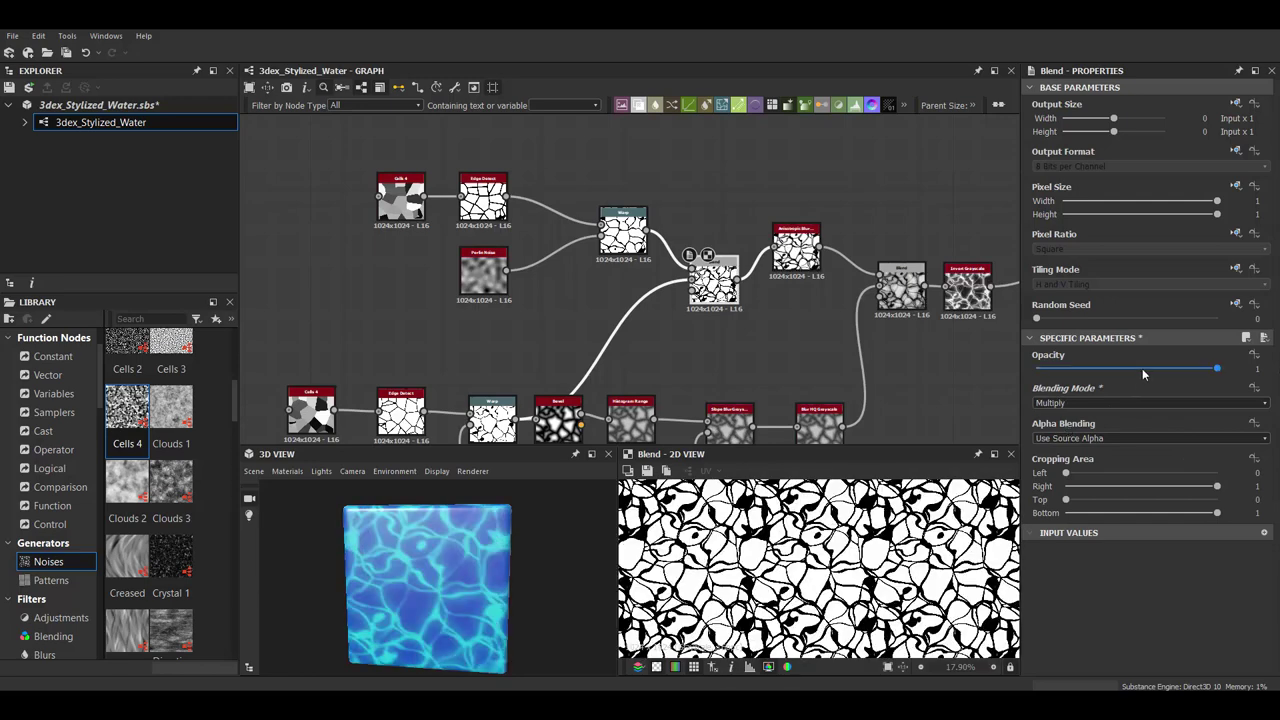
drag(1143, 370, 1261, 377)
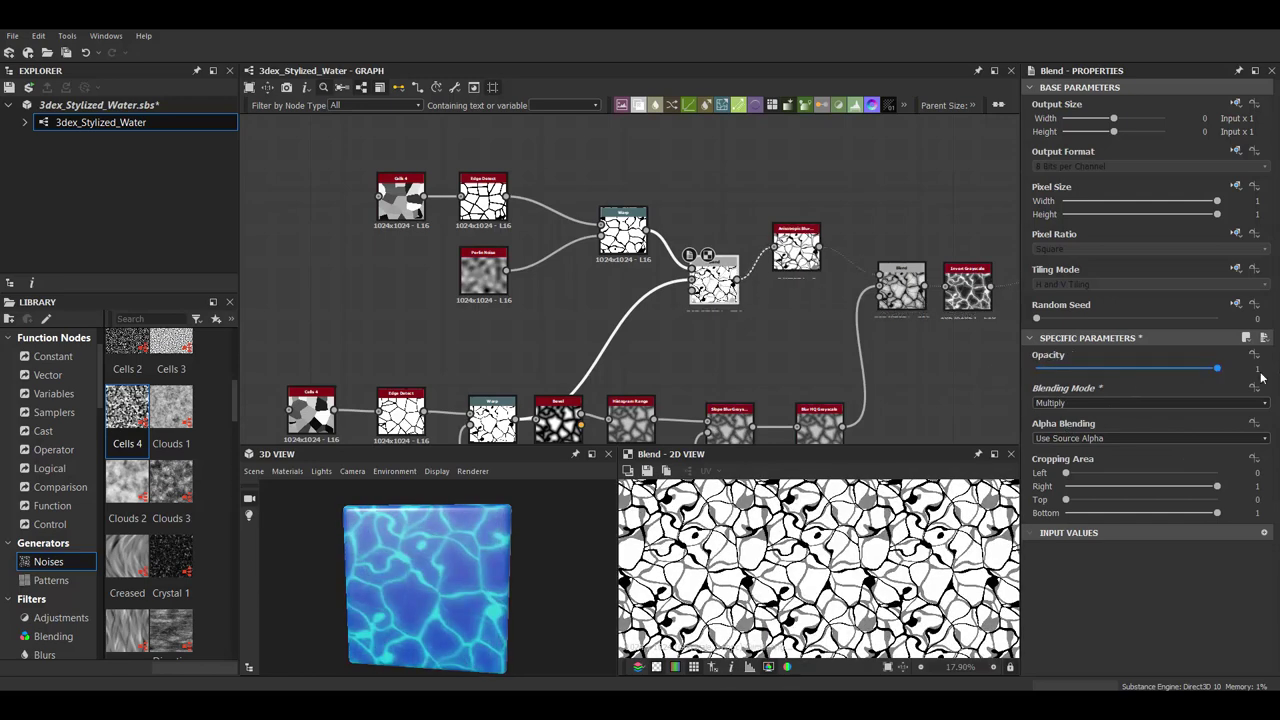
click(1150, 402)
click(1075, 444)
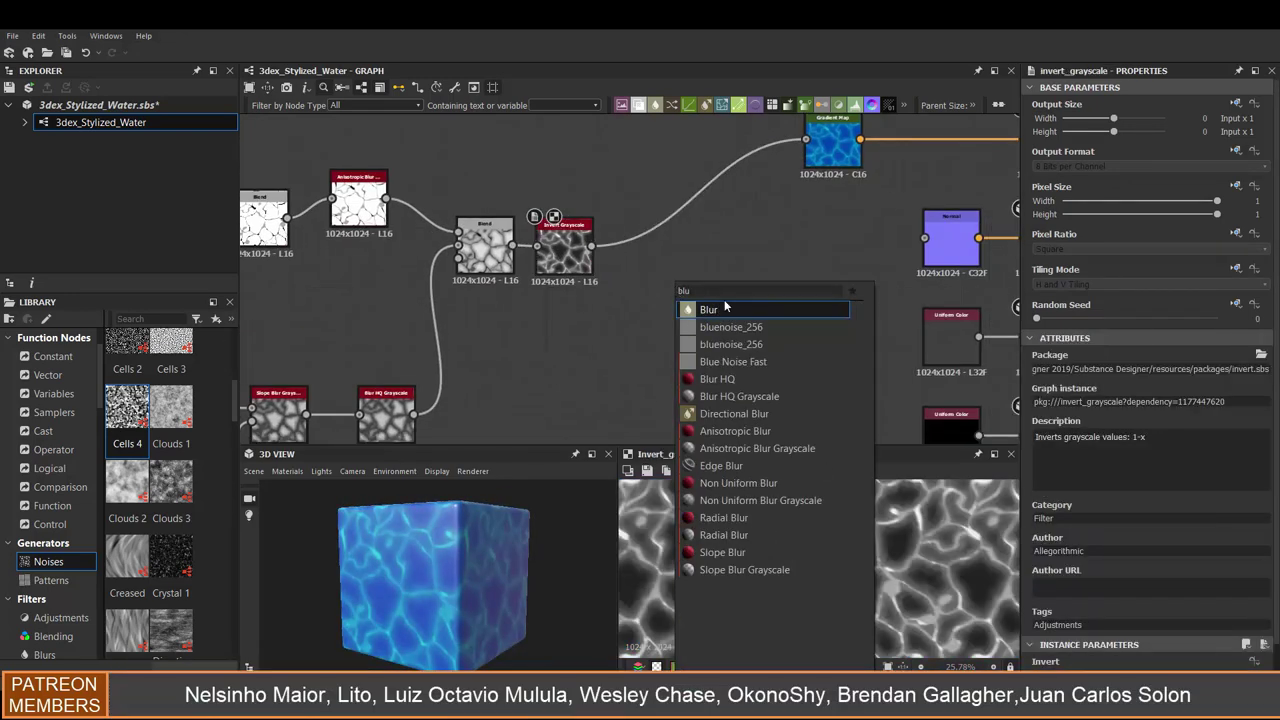
Feed the Blur HQ driving the Normal node from the Invert Grayscale output
click(873, 247)
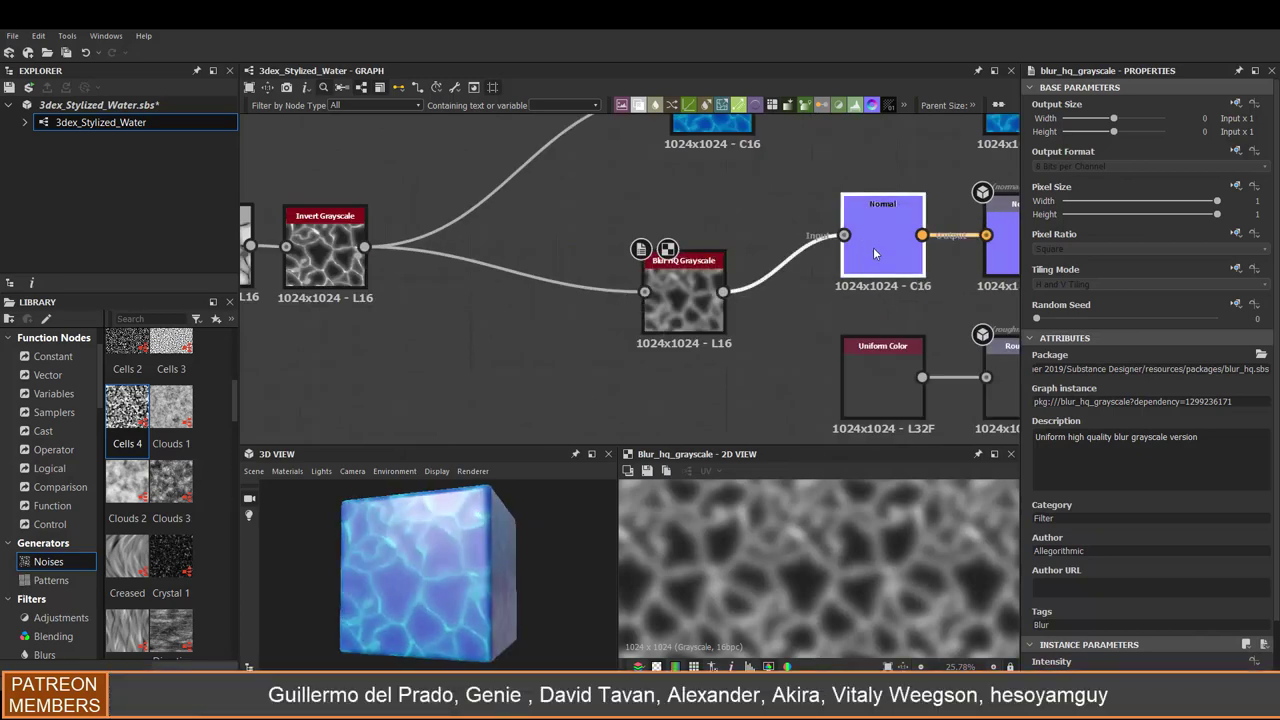
mouse_move(470, 540)
mouse_down()
mouse_move(510, 557)
mouse_move(481, 529)
mouse_move(490, 538)
mouse_up()
scroll(518, 303, down, 3)
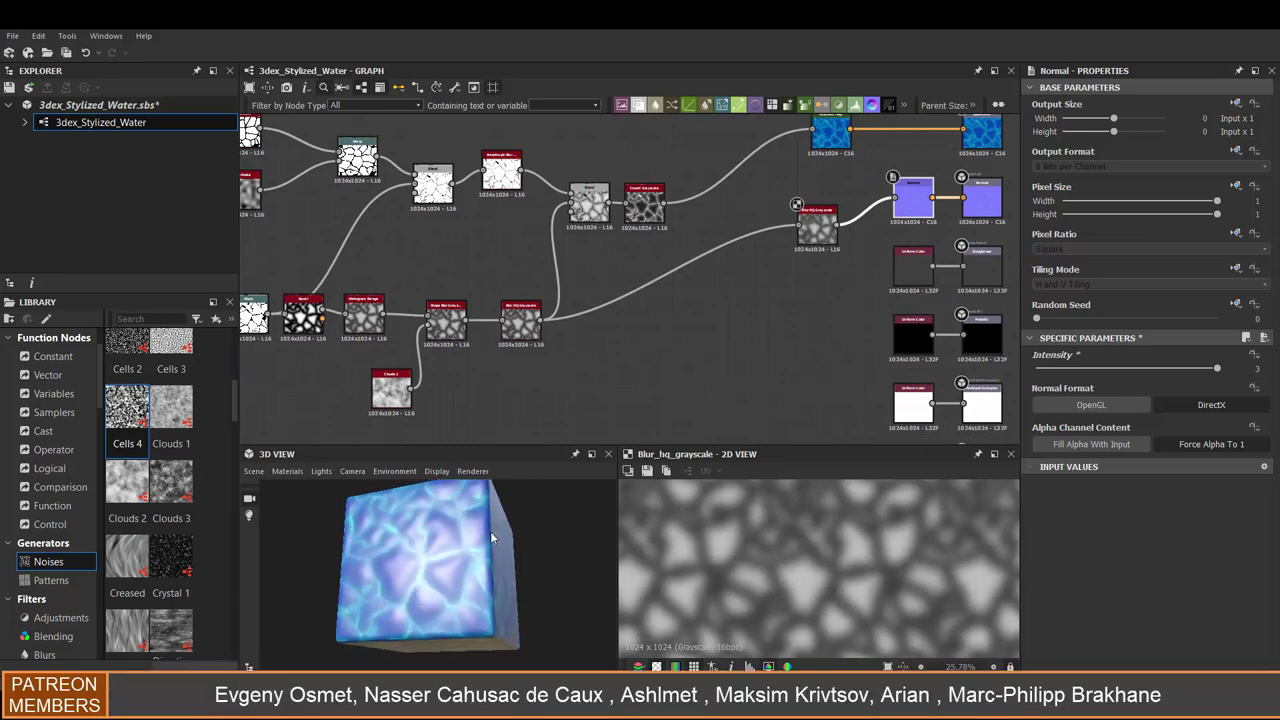
drag(666, 204, 797, 222)
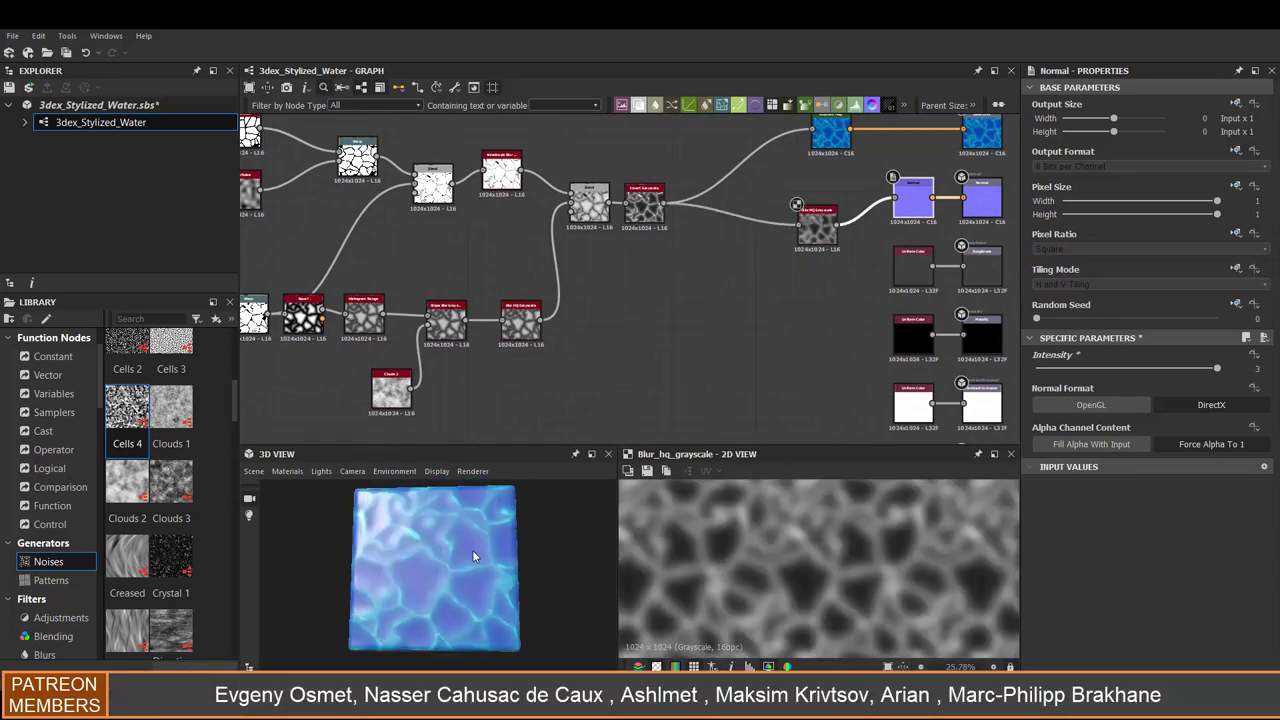
Add a second Invert Grayscale fed by the Blend result and wire it into the blur
right_click(632, 281)
mouse_move(632, 281)
middle_down()
mouse_move(686, 316)
mouse_move(744, 330)
middle_up()
right_click(689, 318)
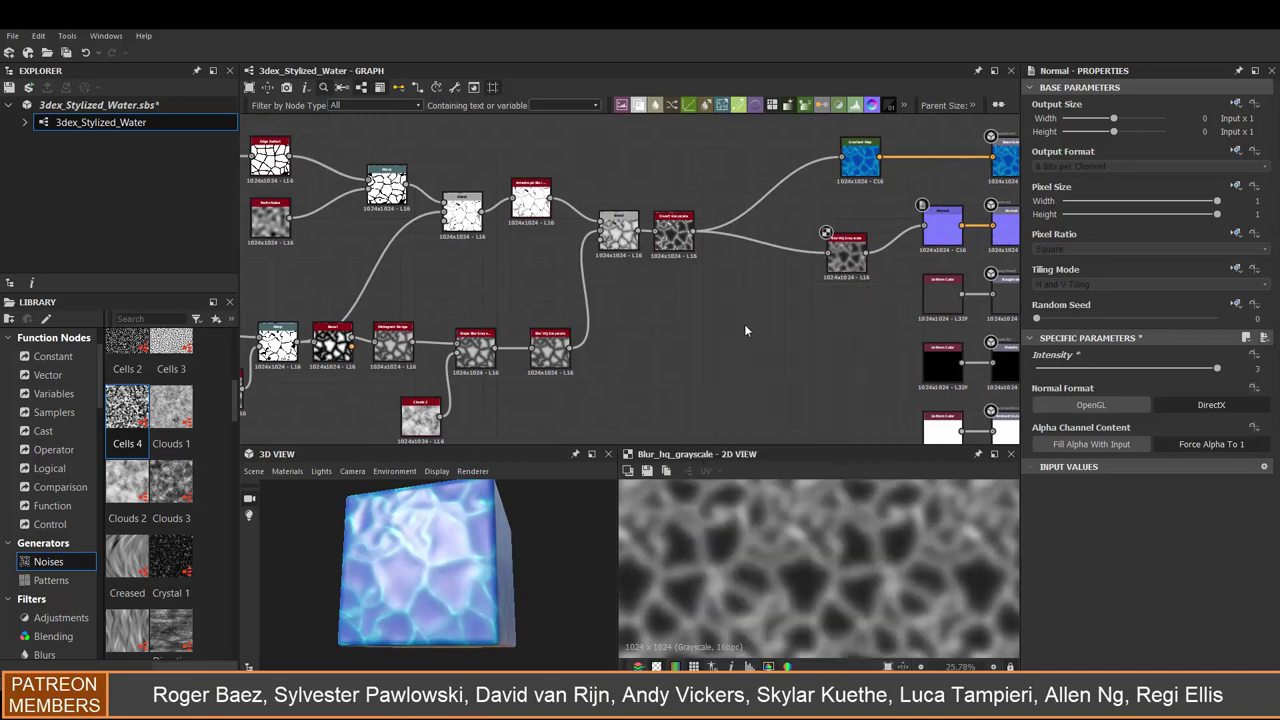
text(invert)
mouse_move(693, 230)
mouse_down()
mouse_move(708, 316)
mouse_move(668, 322)
mouse_up()
click(737, 332)
click(673, 235)
drag(631, 240, 654, 325)
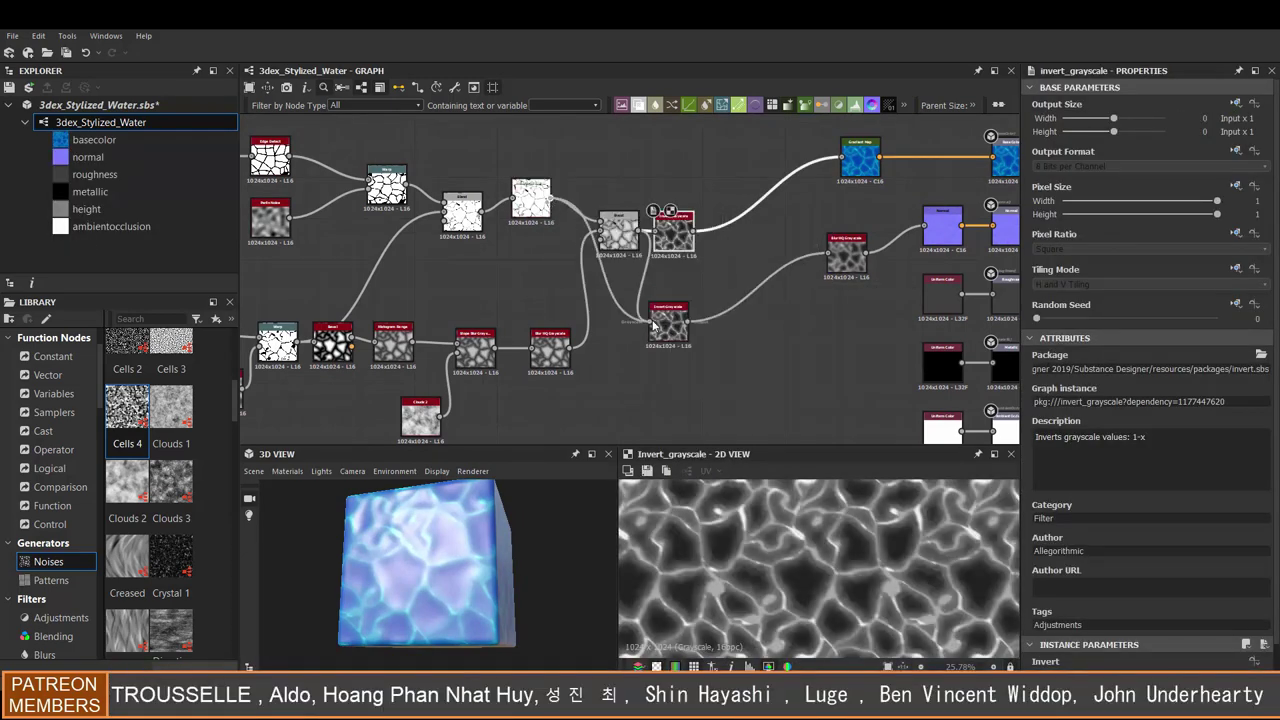
Lower the roughness Uniform Color value to 21 for glossier water
click(943, 234)
mouse_move(478, 522)
mouse_down()
mouse_move(448, 576)
mouse_move(314, 512)
mouse_move(501, 537)
mouse_up()
middle_drag(700, 380, 633, 325)
click(875, 240)
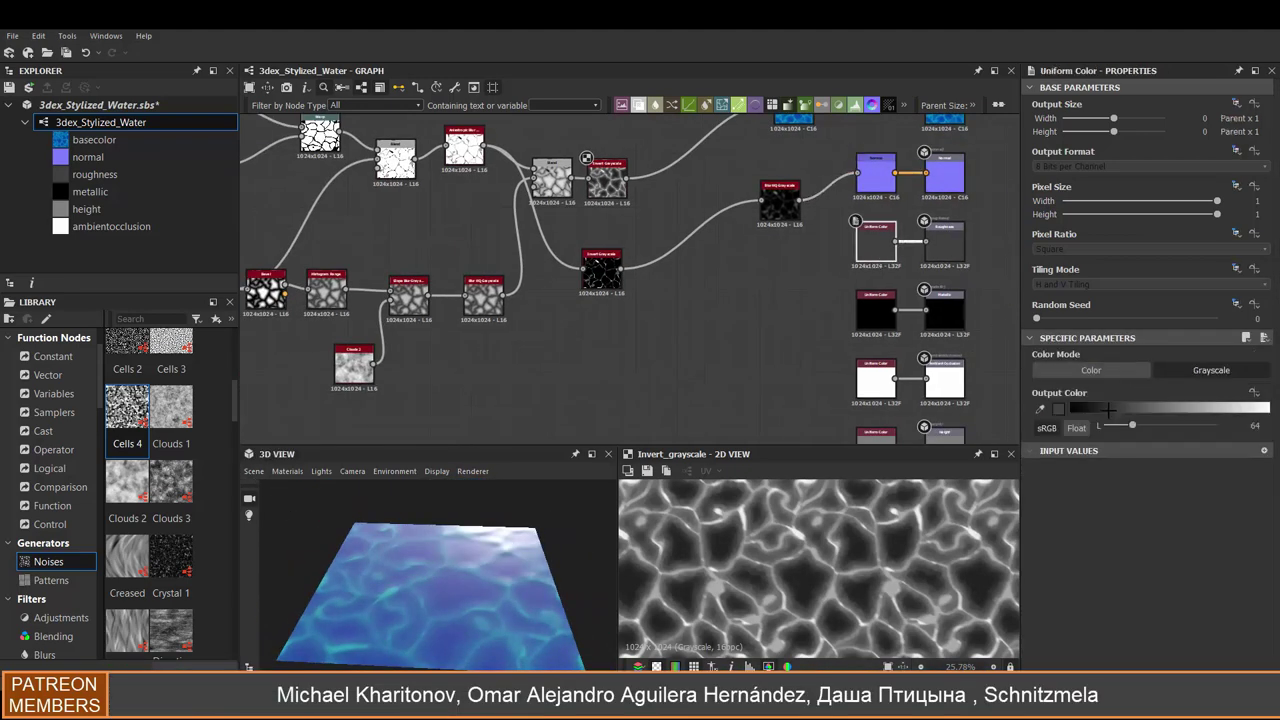
click(1108, 410)
mouse_move(581, 570)
mouse_down()
mouse_move(512, 520)
mouse_move(514, 567)
mouse_move(611, 558)
mouse_move(563, 519)
mouse_up()
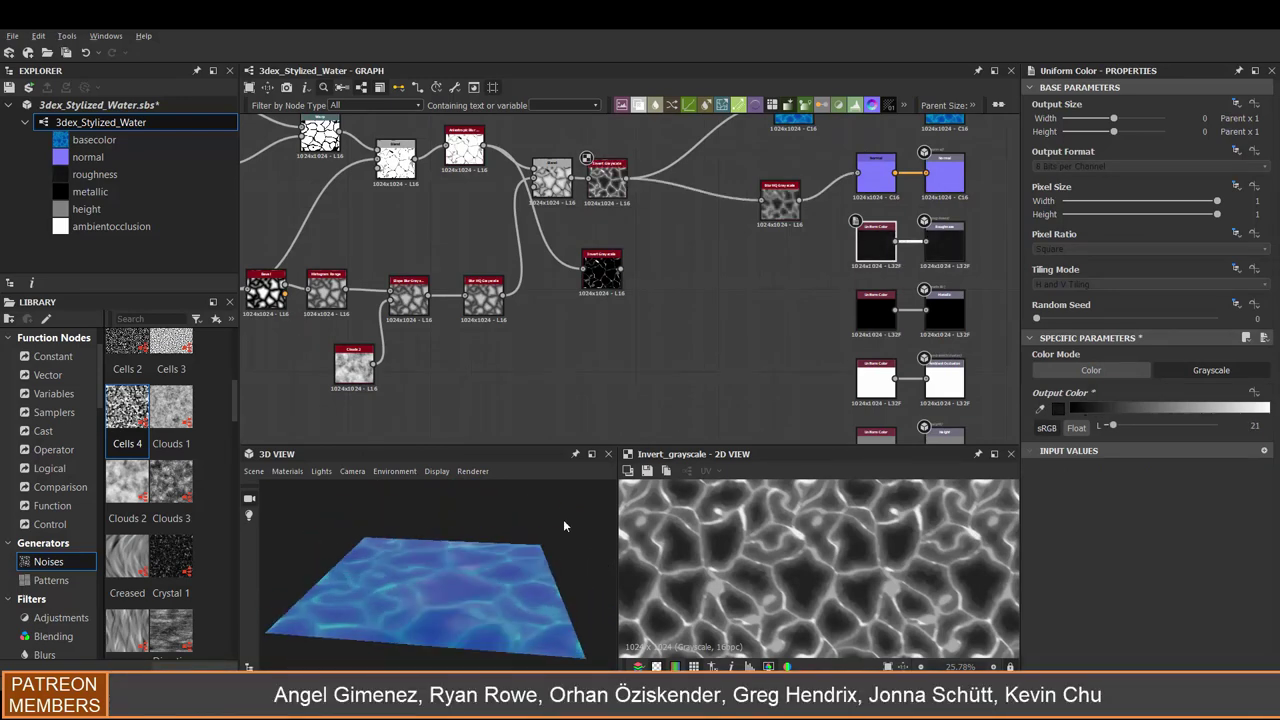
Insert a Histogram Range node before the normal map's Blur HQ Grayscale
scroll(680, 175, up, 1)
key(space)
text(histo)
key(Return)
click(817, 220)
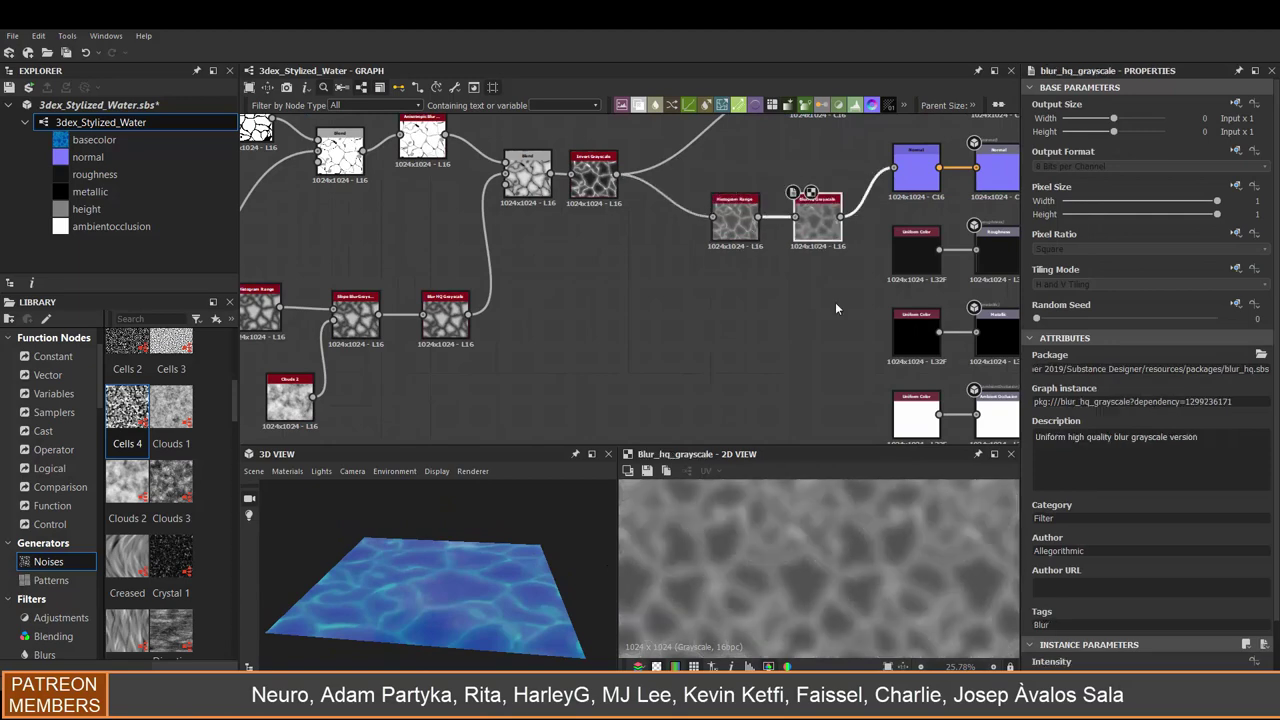
drag(470, 560, 500, 569)
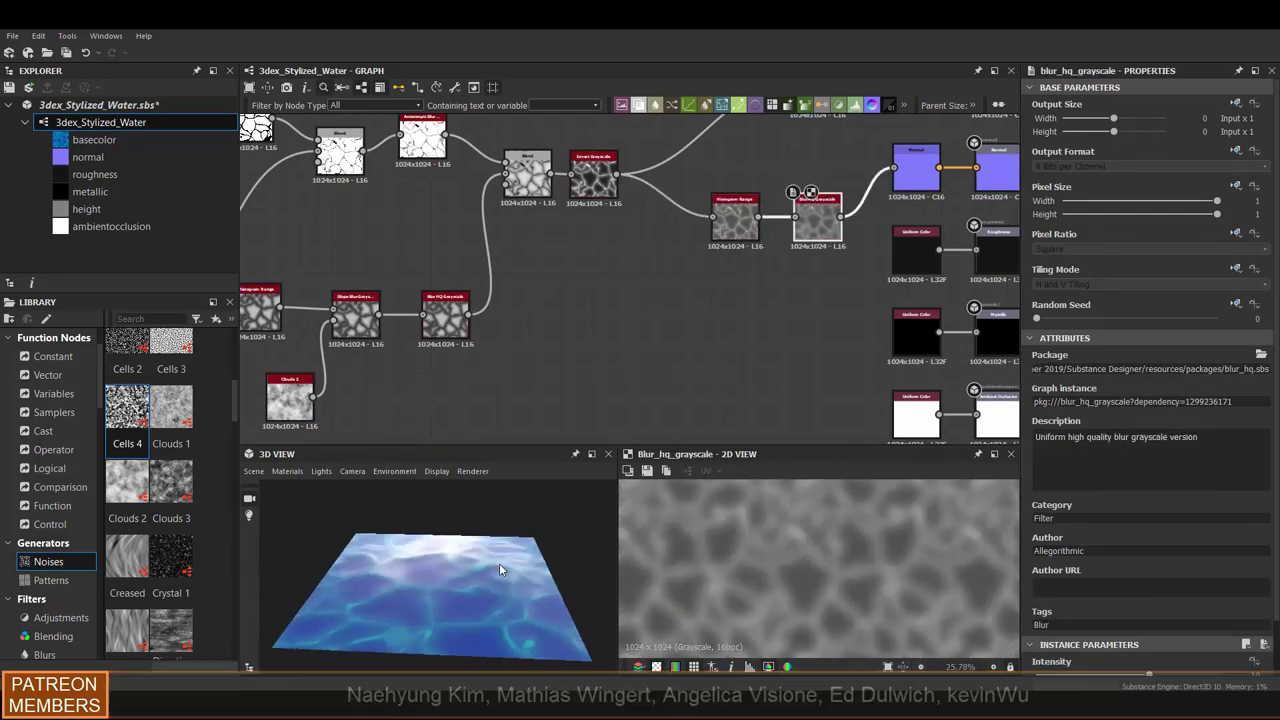
click(837, 182)
Adjust the Normal node intensity to 3 and preview the material on a sphere
drag(1184, 369, 1141, 369)
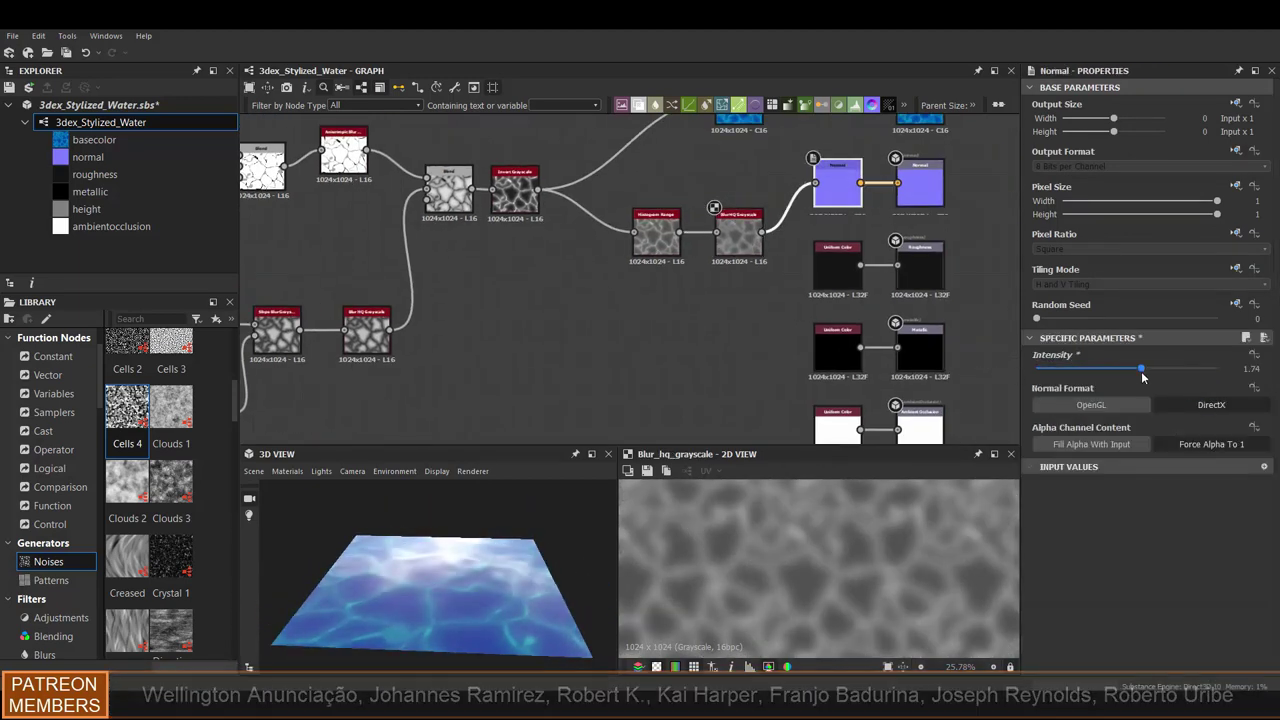
drag(430, 560, 488, 548)
click(254, 471)
click(327, 338)
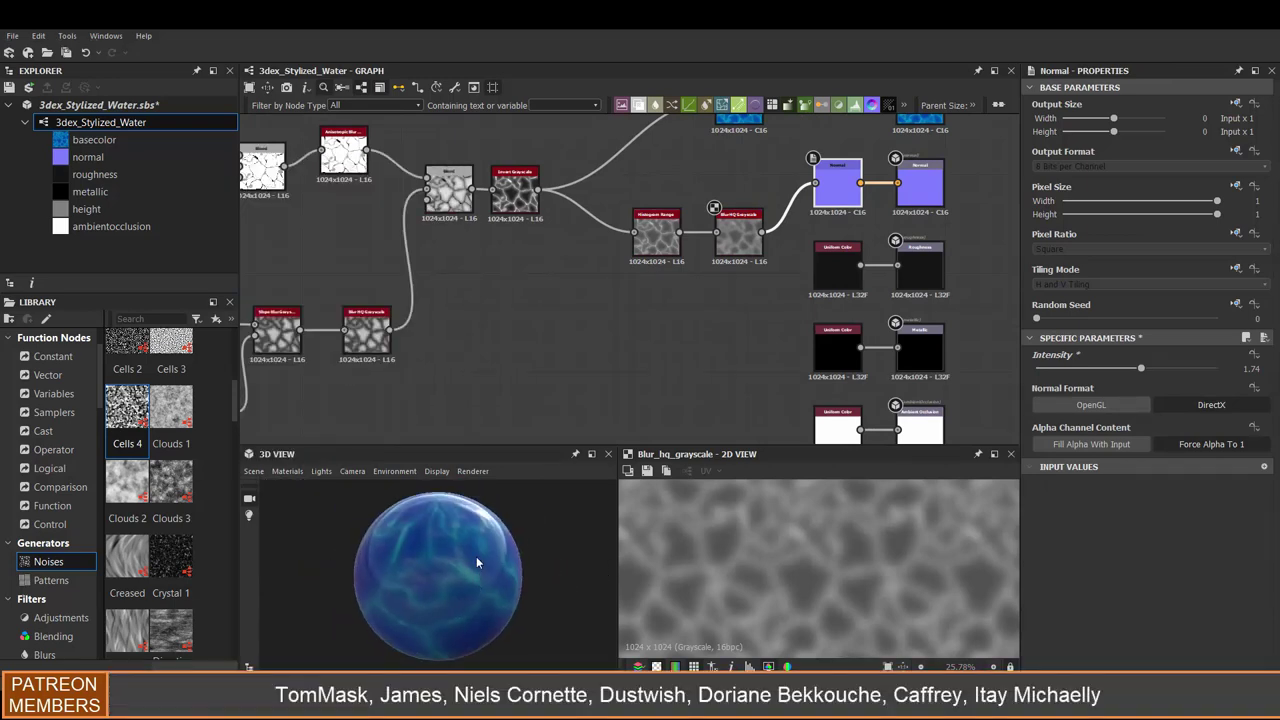
Raise the metallic Uniform Color value to 41 and switch the preview mesh to a cylinder
click(838, 265)
click(838, 347)
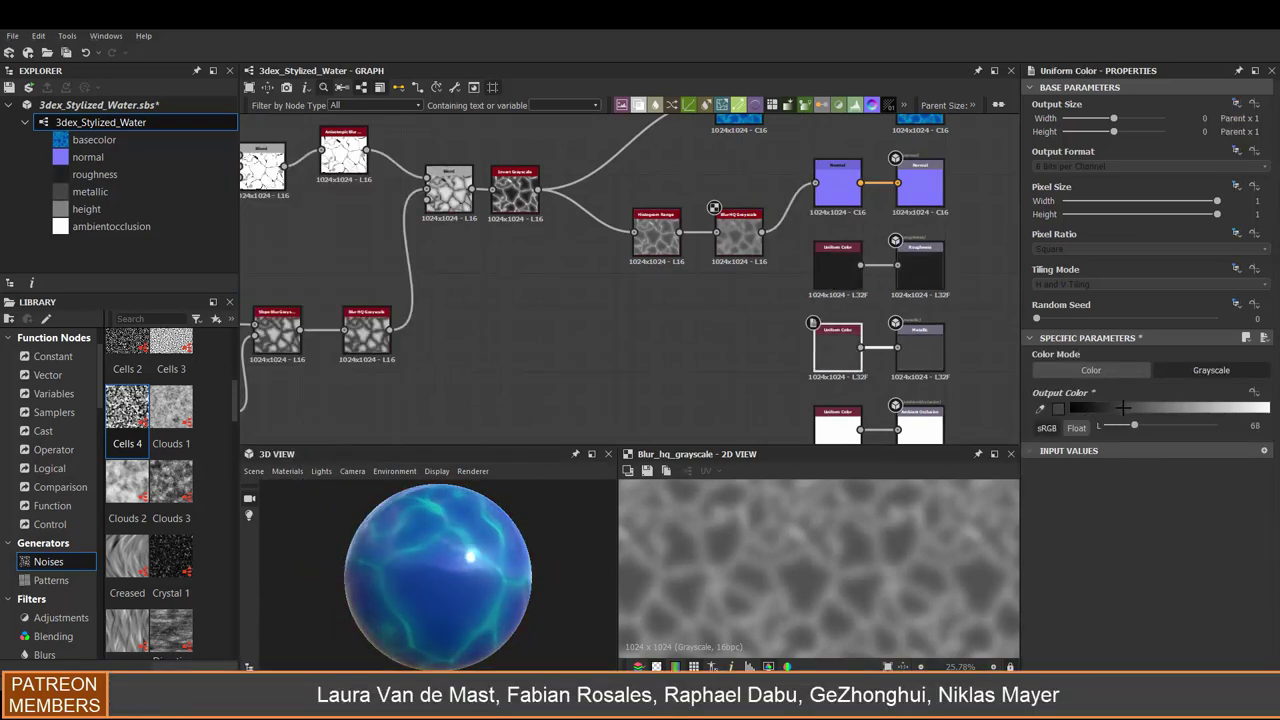
drag(1105, 425, 1122, 425)
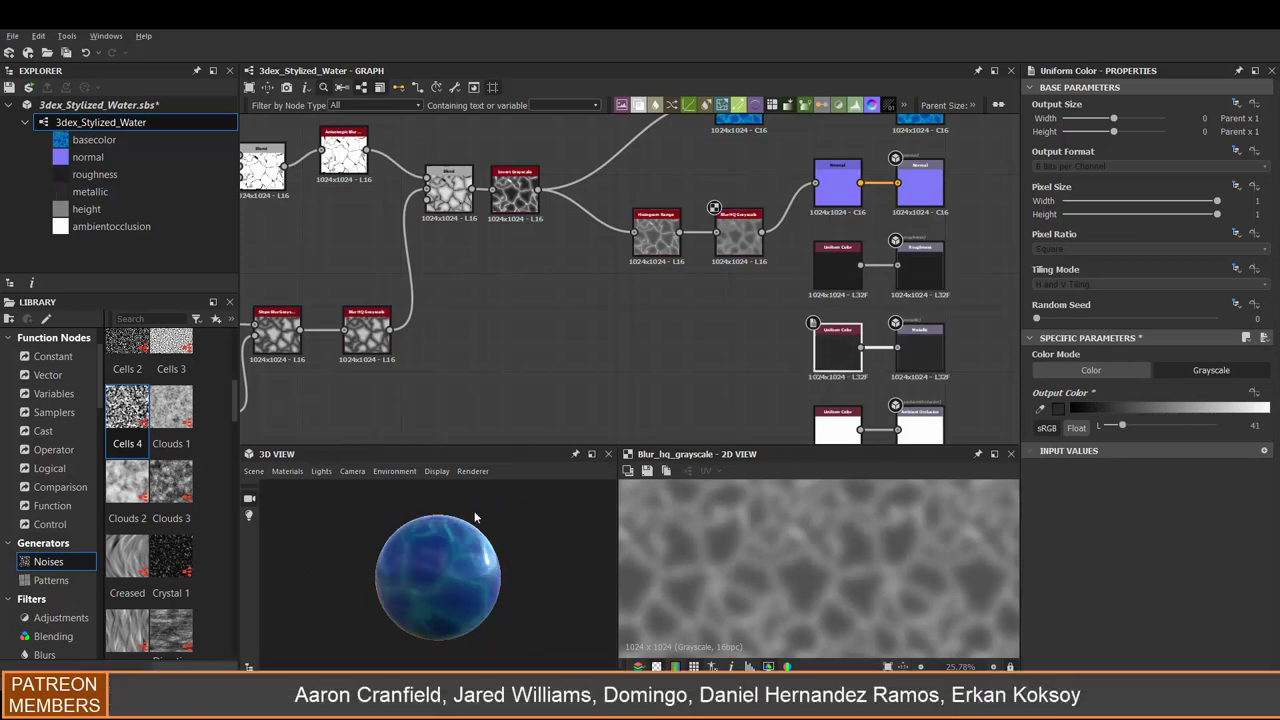
click(254, 471)
click(414, 540)
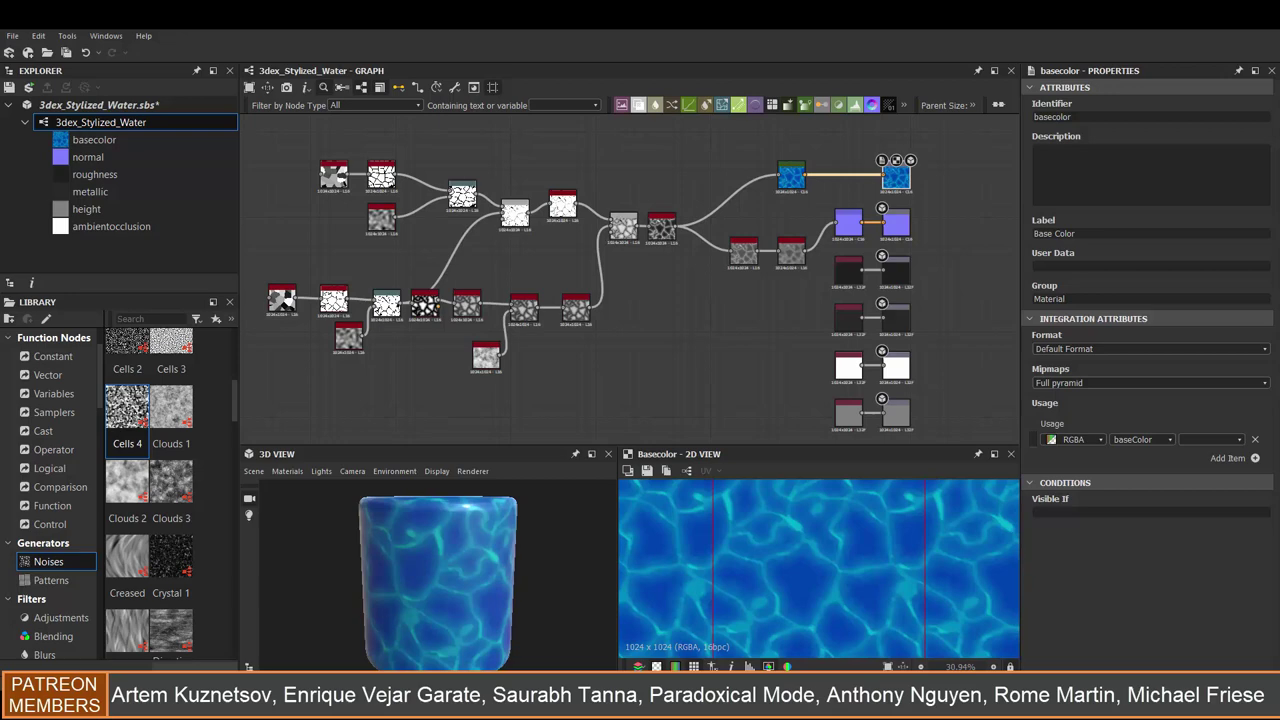
Lower the first Blend node's opacity to 0.6
click(515, 212)
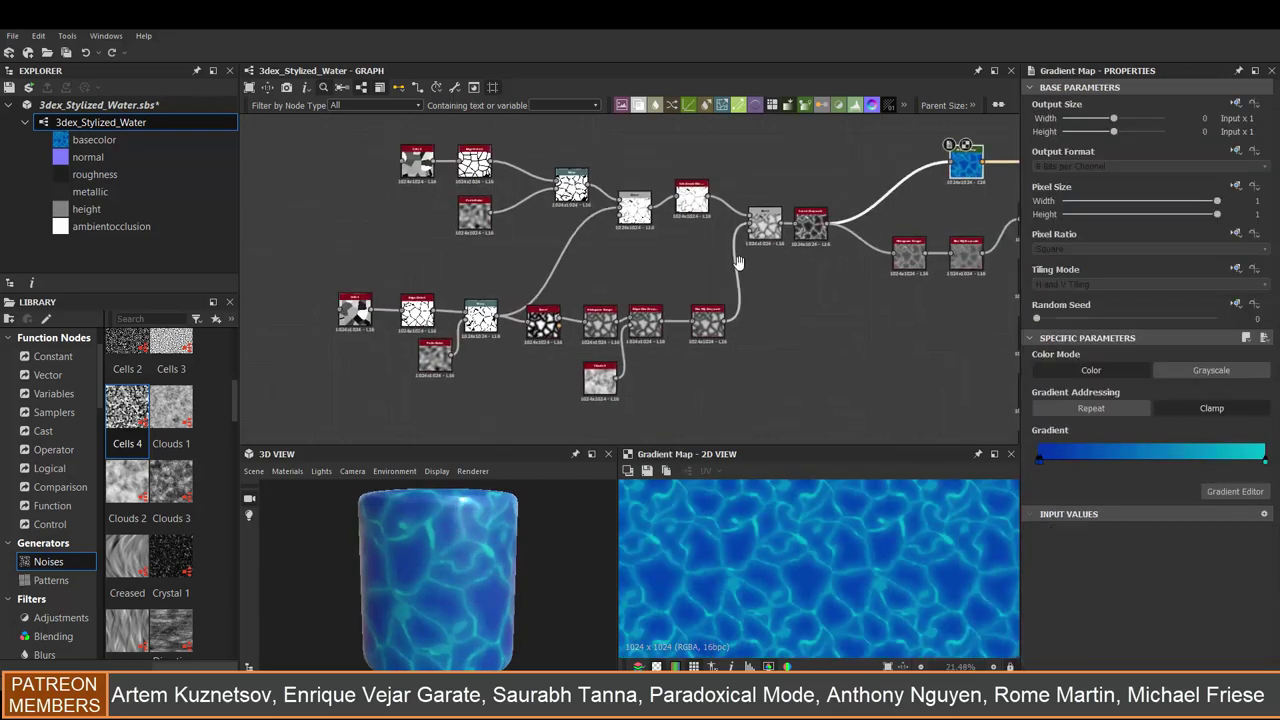
scroll(343, 222, up, 3)
click(641, 198)
click(1098, 368)
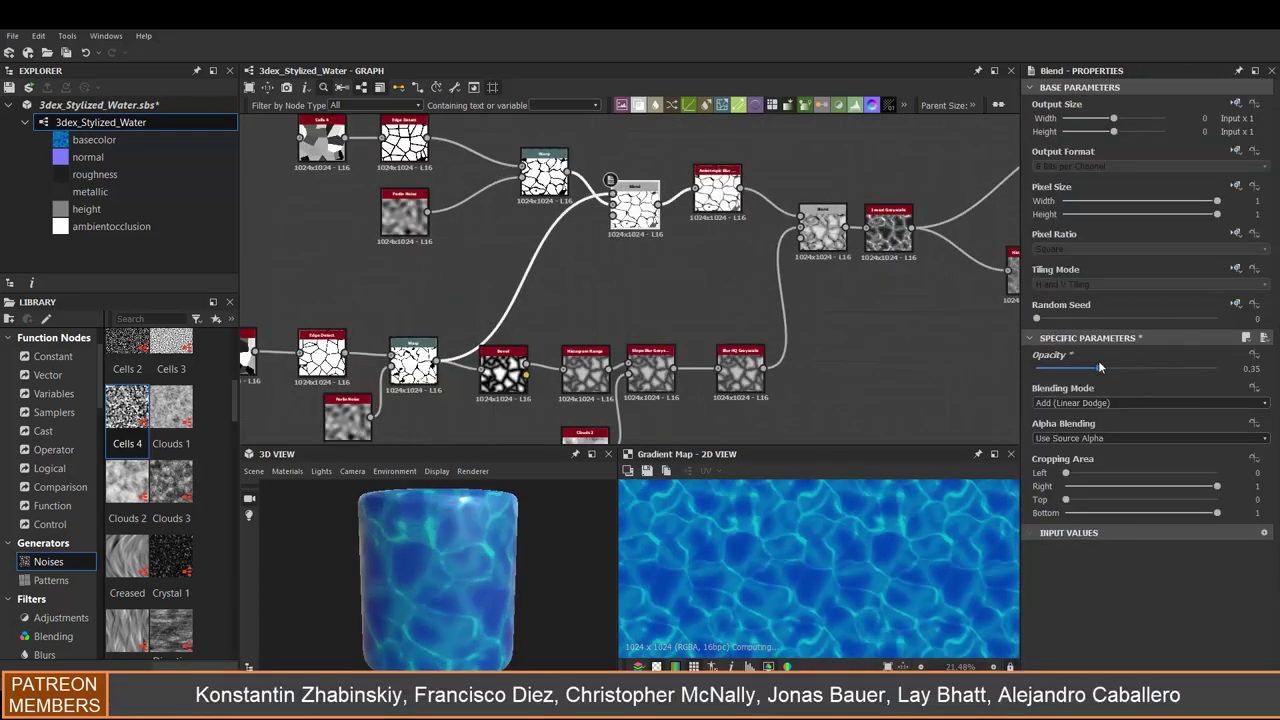
drag(1174, 367, 1144, 367)
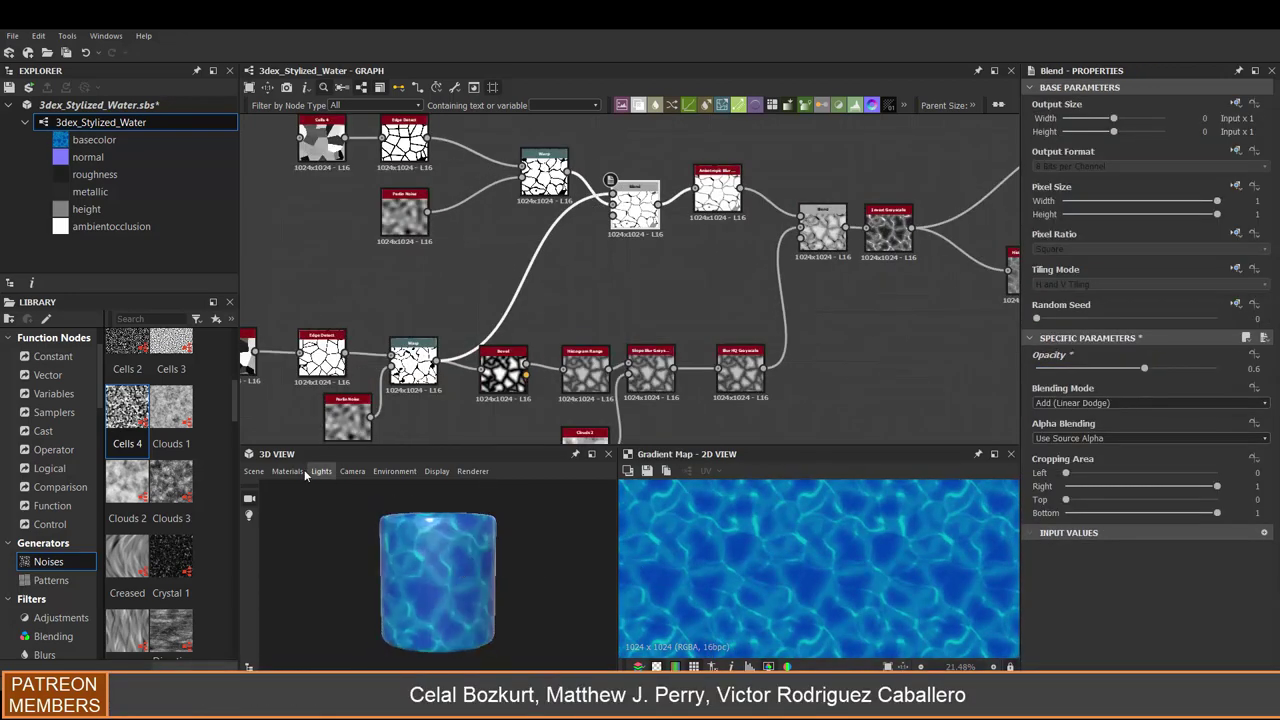
Preview the material on a hi-res plane, tilted to view it at an angle
click(254, 471)
click(322, 259)
mouse_move(571, 543)
mouse_down()
mouse_move(514, 586)
mouse_move(446, 578)
mouse_up()
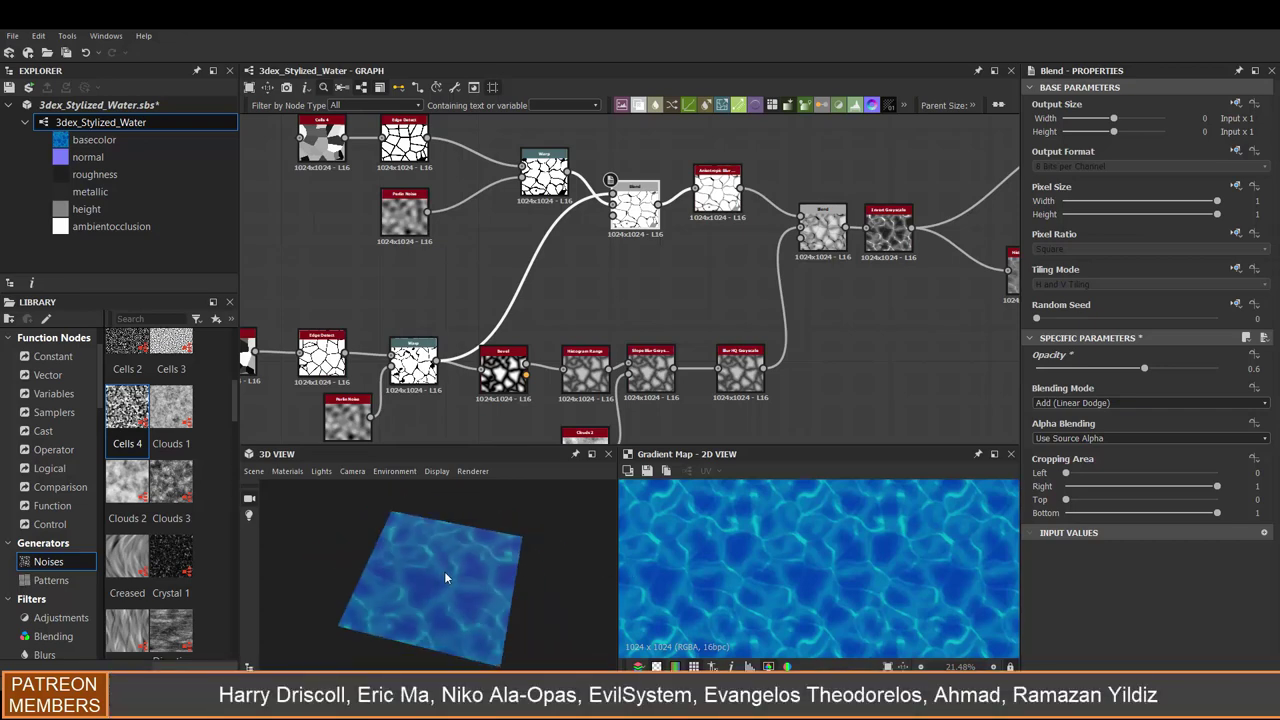
Thin the Edge Detect lines to an edge width of 1.94
click(650, 370)
middle_drag(650, 370, 748, 305)
scroll(1072, 626, down, 2)
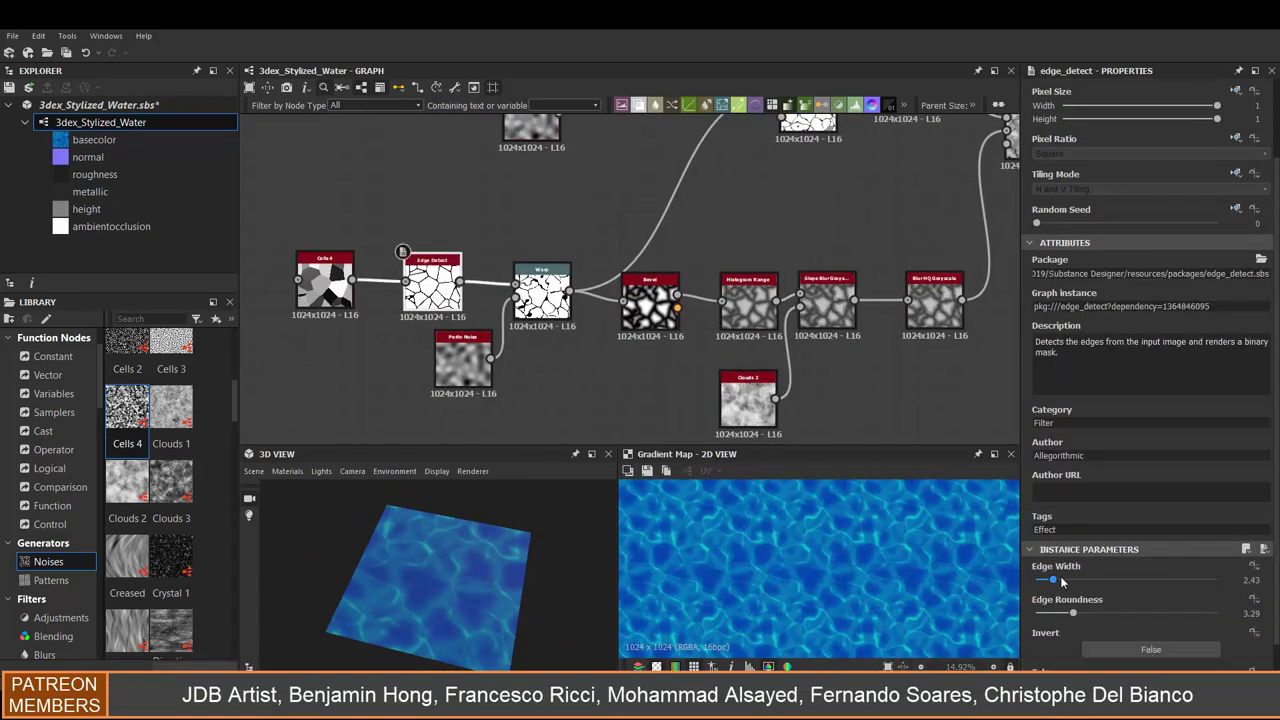
drag(1060, 576, 1048, 575)
Reduce the upper Blend node's opacity to about 0.41
scroll(942, 569, up, 2)
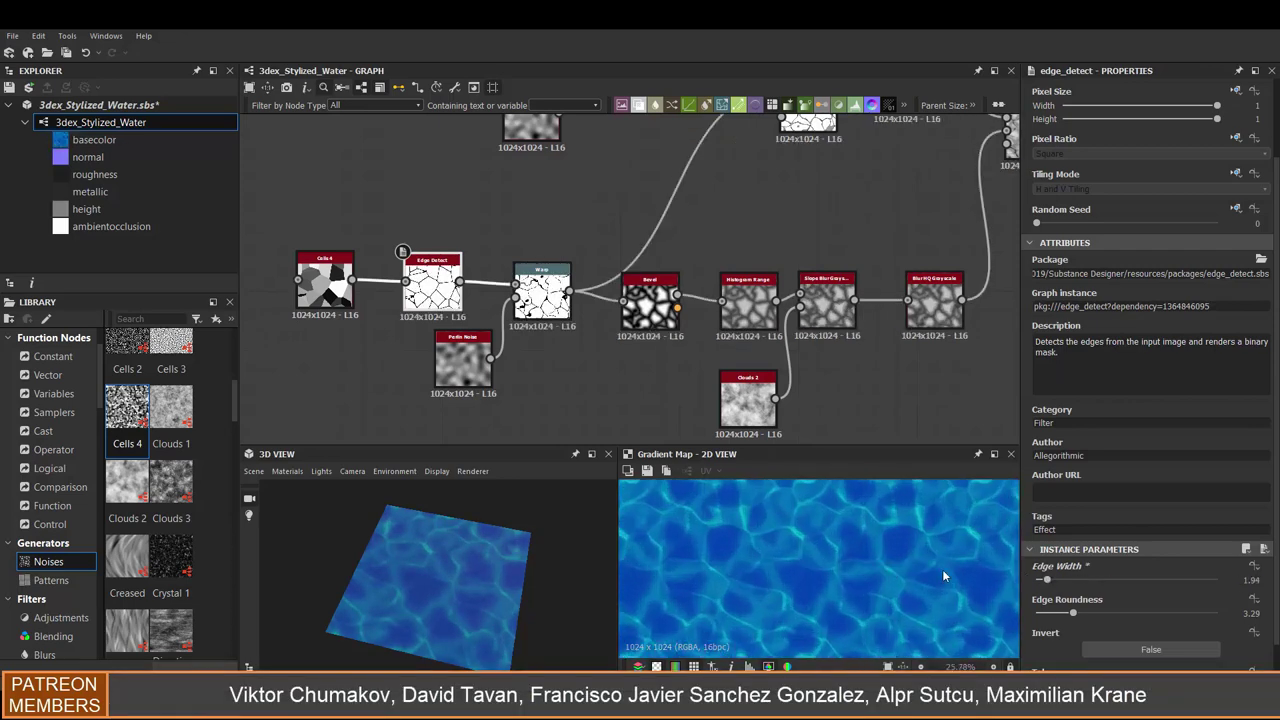
scroll(897, 566, up, 2)
middle_drag(687, 258, 624, 373)
click(744, 222)
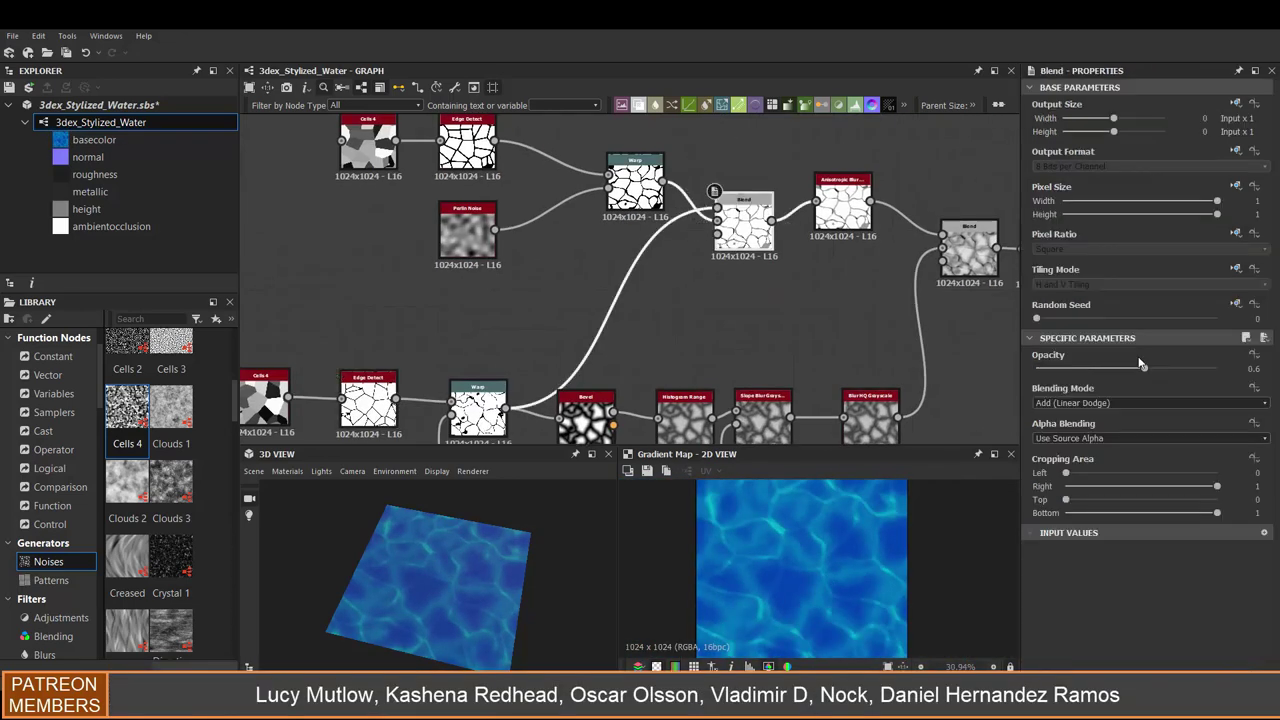
drag(1172, 366, 1040, 366)
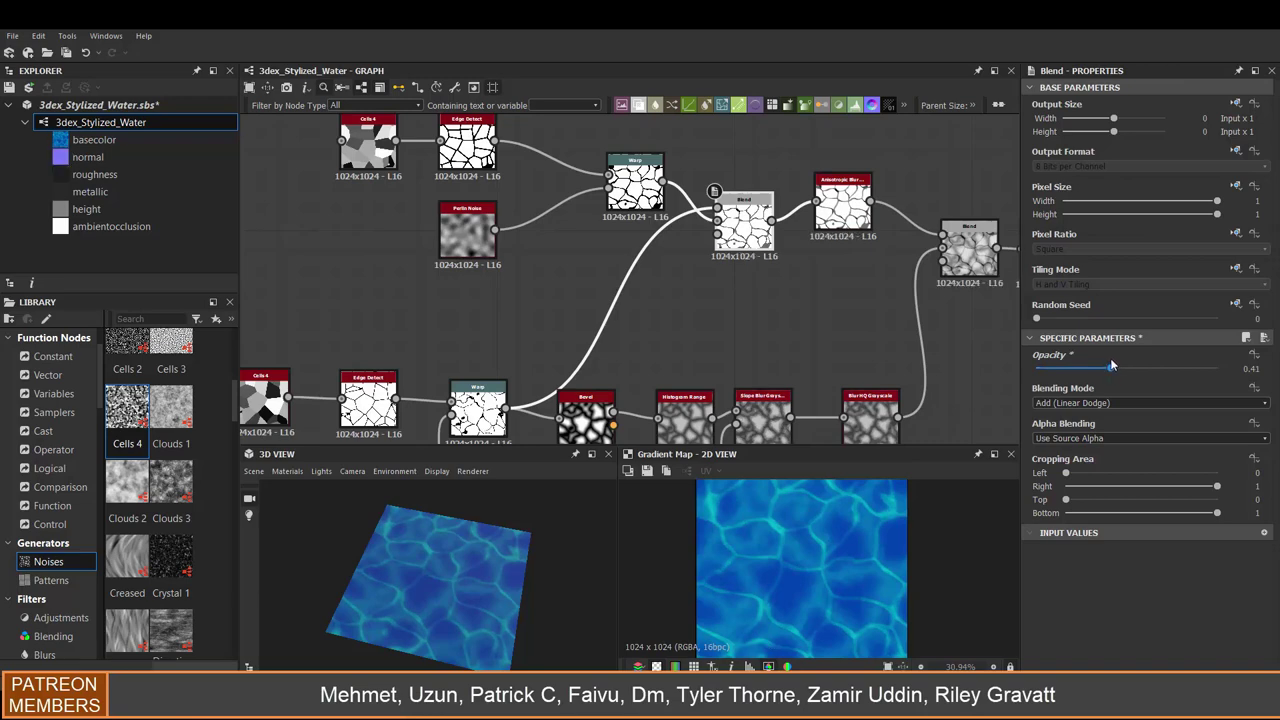
scroll(630, 280, down, 3)
scroll(760, 220, up, 2)
click(688, 183)
Fine-tune the cyan highlight key in the Gradient Map's gradient editor
click(1240, 491)
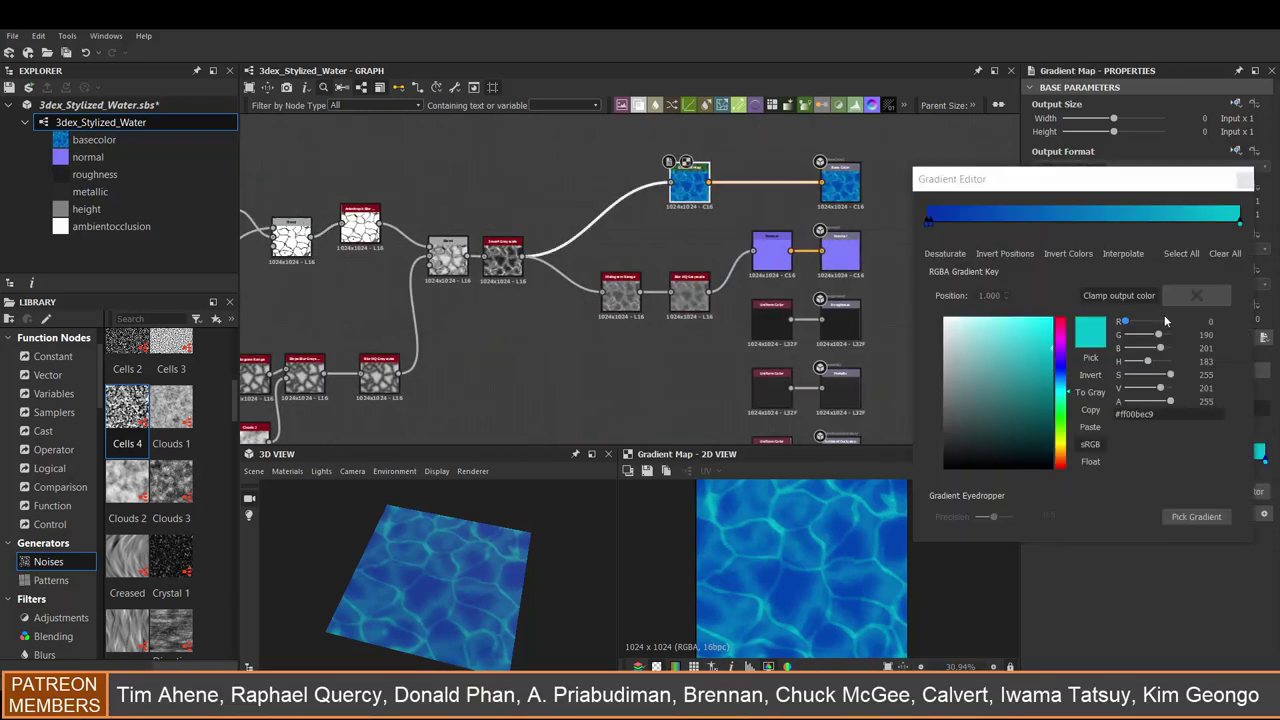
key(Escape)
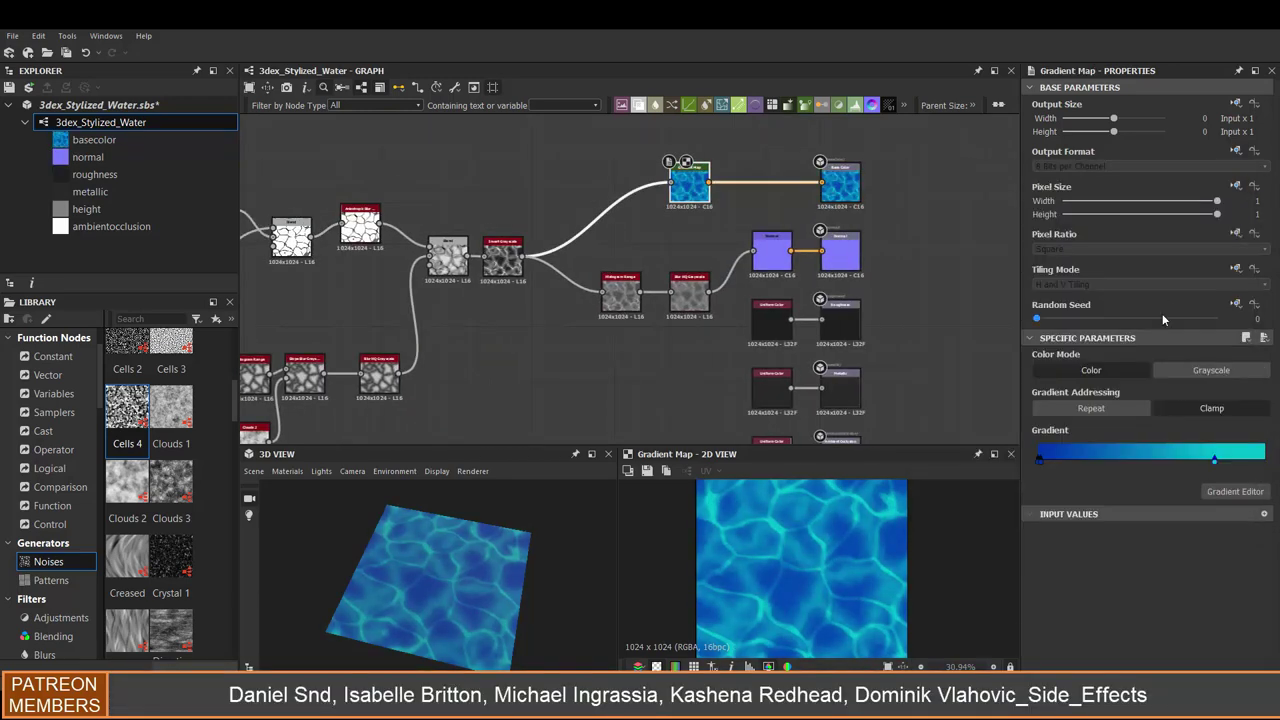
scroll(924, 552, down, 1)
Display the height output's soft grayscale caustic map in the 2D view
scroll(854, 250, down, 2)
middle_drag(820, 330, 842, 316)
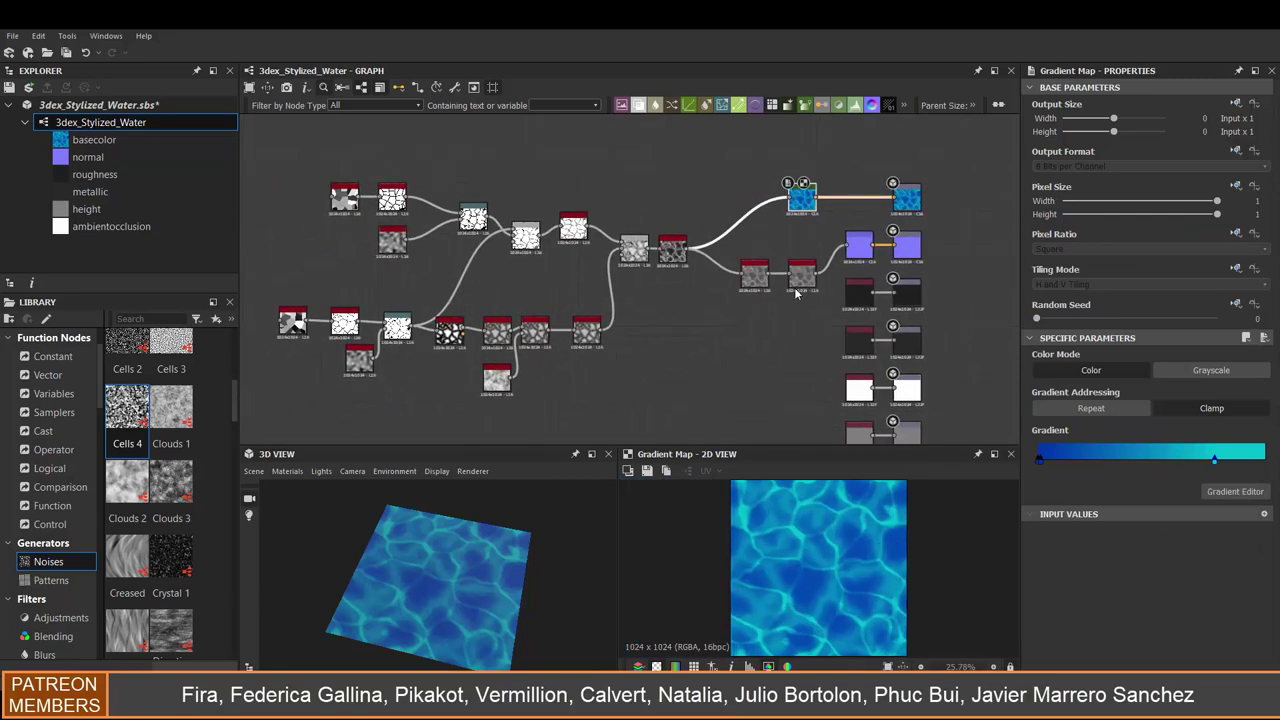
scroll(829, 342, up, 2)
middle_drag(772, 290, 744, 250)
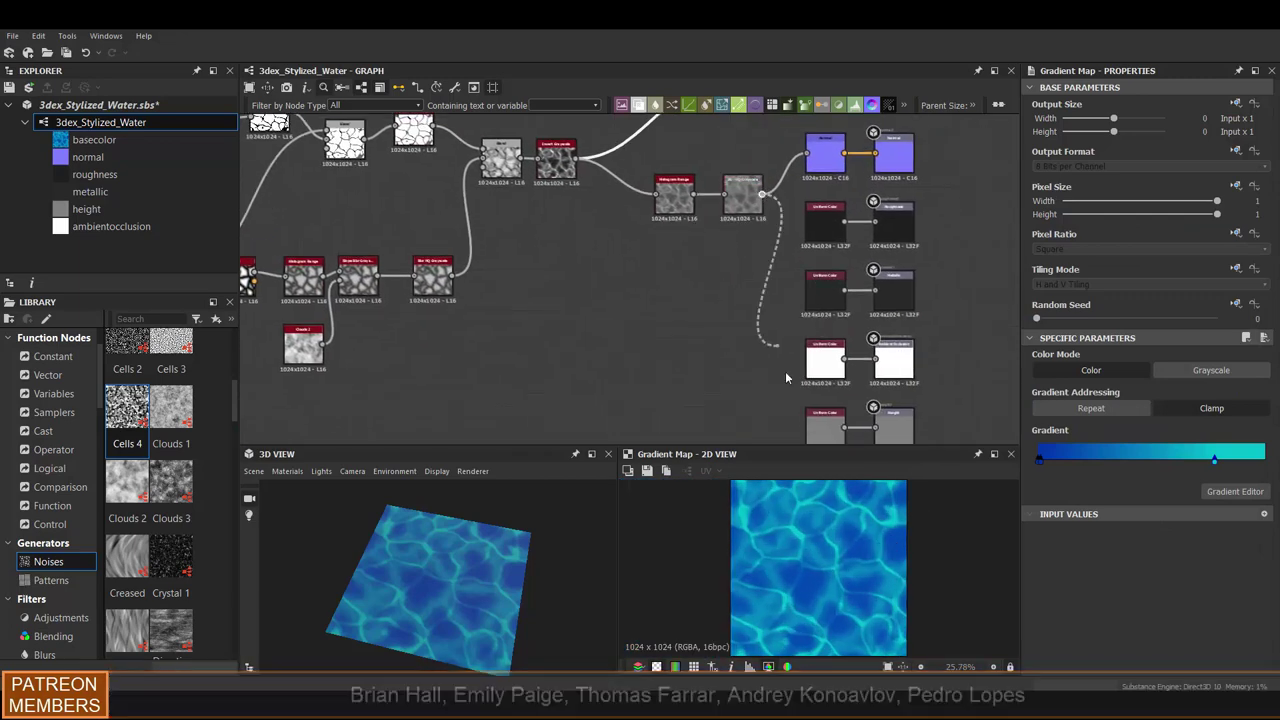
click(890, 428)
middle_drag(890, 428, 890, 378)
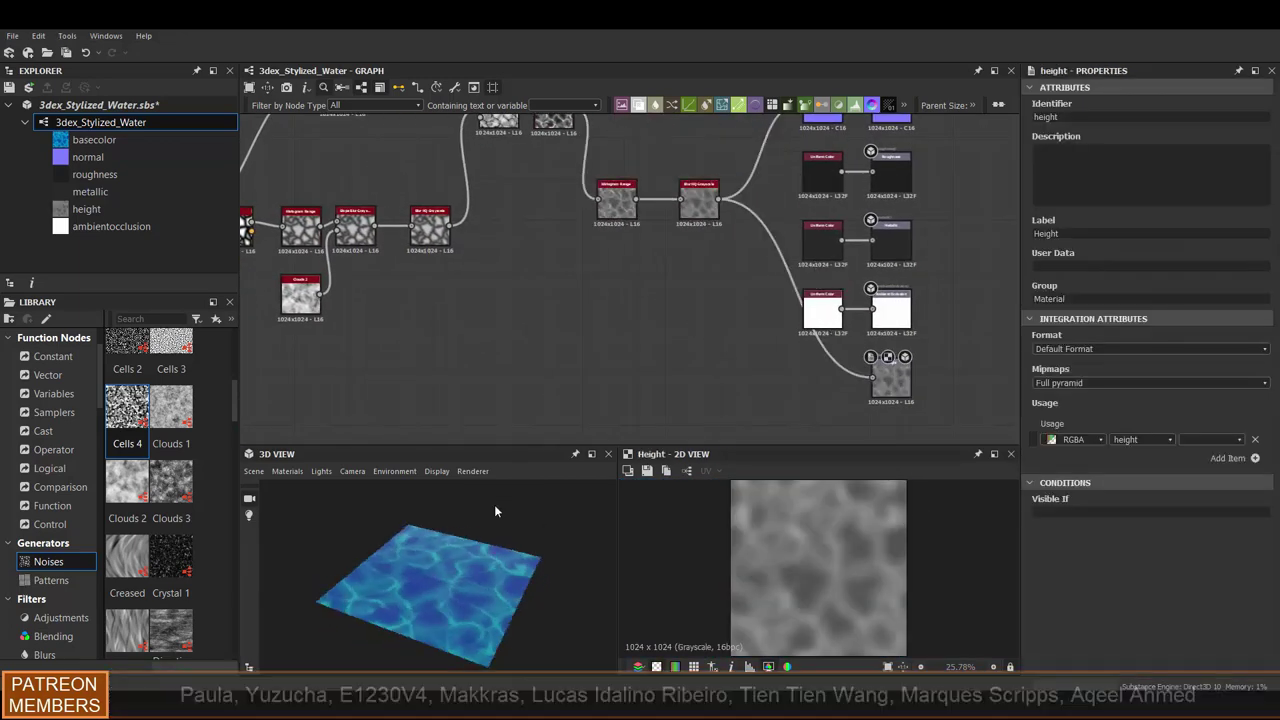
Set the 3D preview material's Height Scale to 9.96 for wavy displacement
click(287, 471)
click(760, 572)
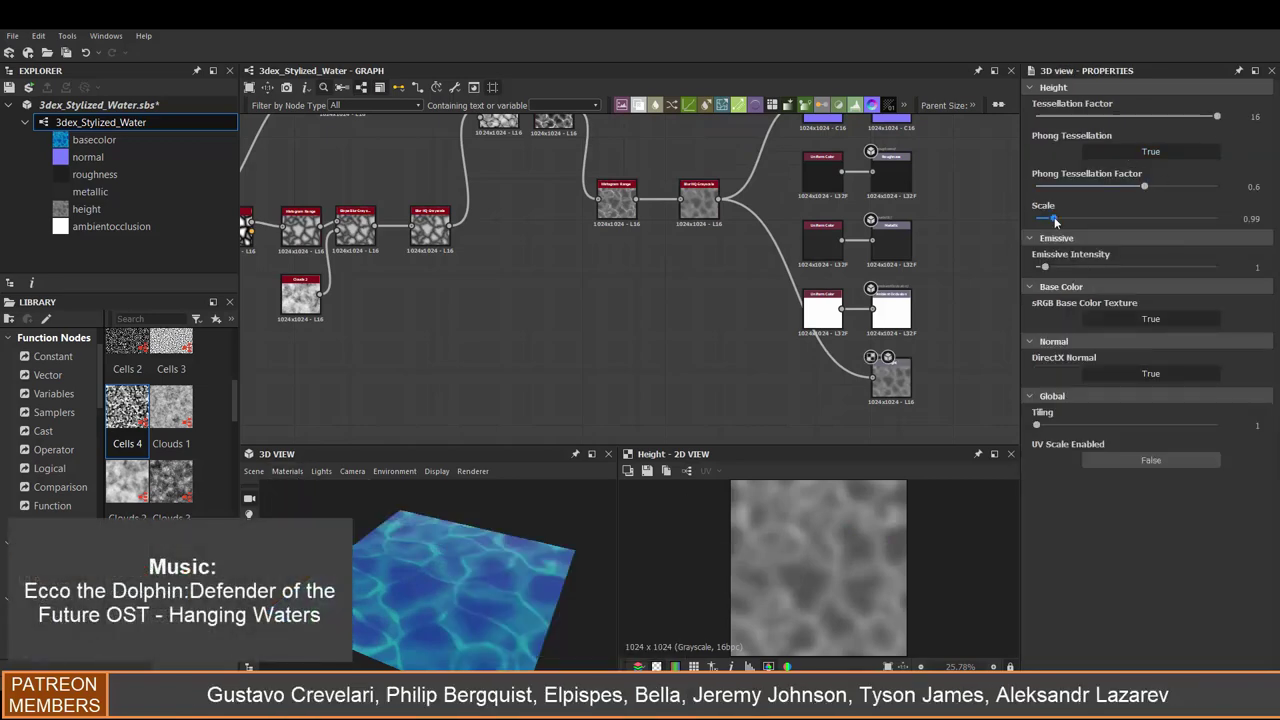
drag(560, 531, 641, 520)
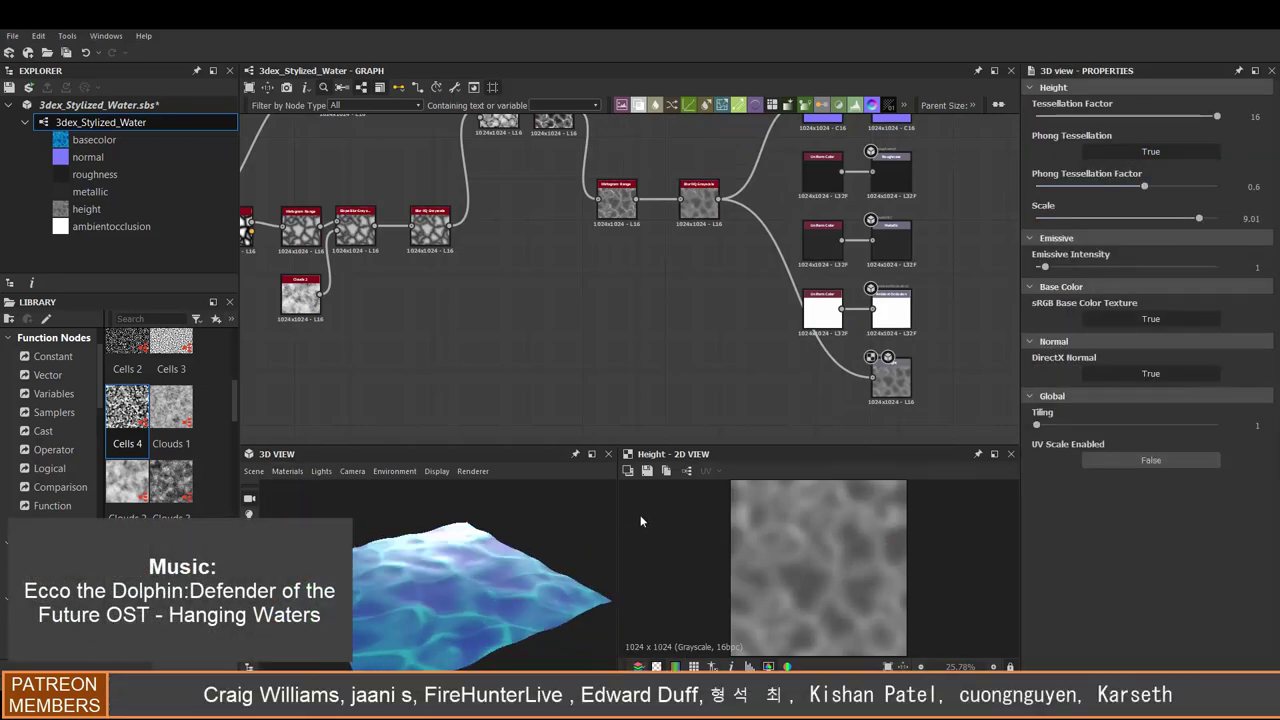
drag(1219, 222, 1215, 220)
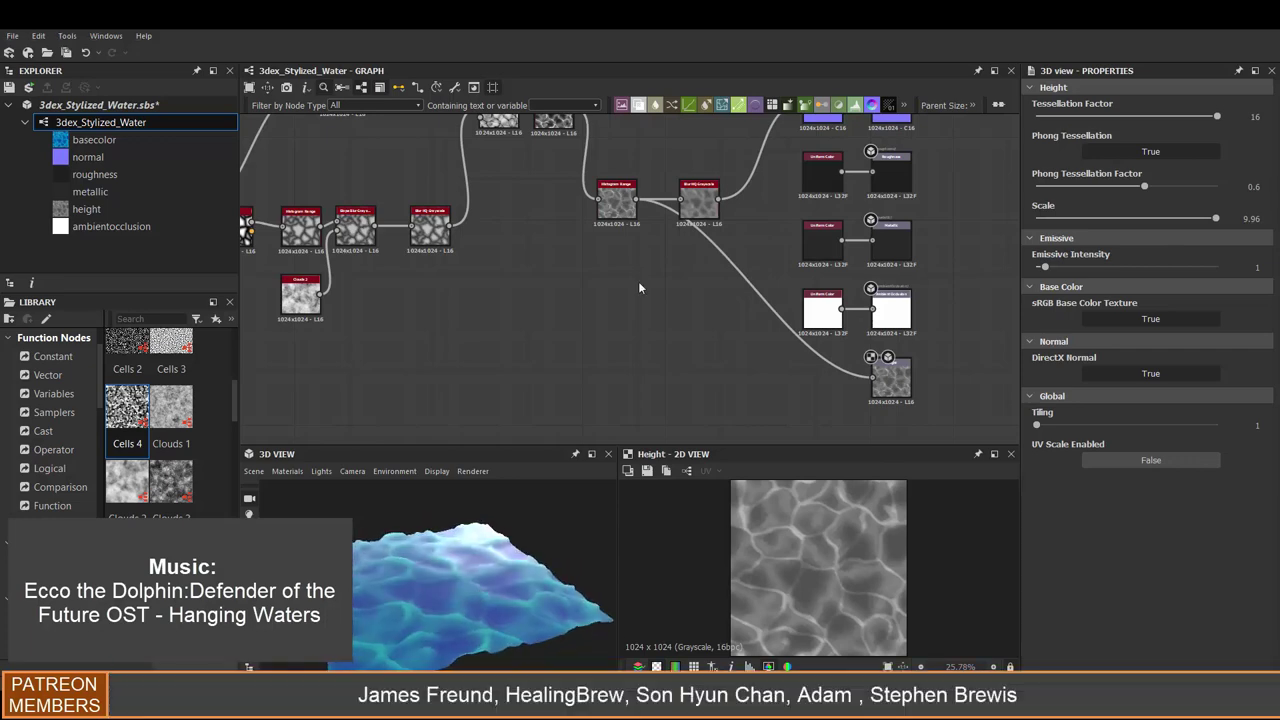
Inspect the roughness Uniform Color and orbit the preview to look down on the water
middle_drag(652, 398, 636, 444)
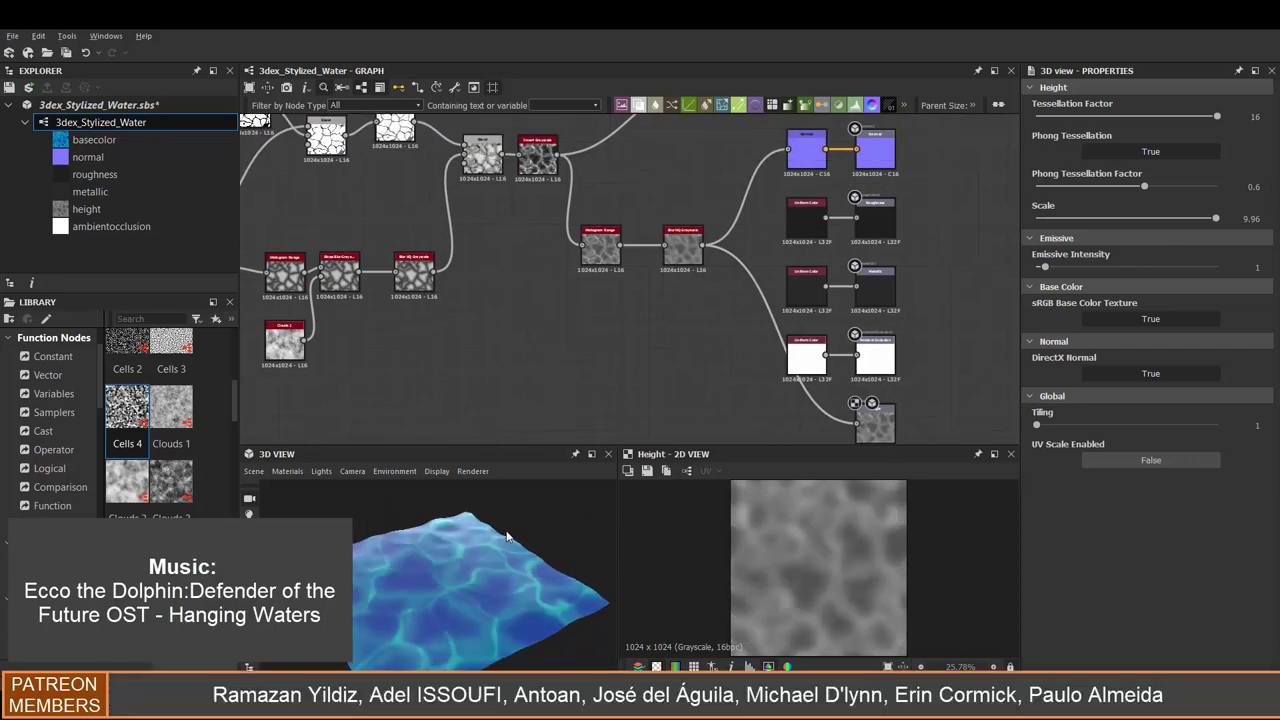
click(806, 215)
mouse_move(555, 532)
mouse_down()
mouse_move(491, 604)
mouse_move(548, 567)
mouse_up()
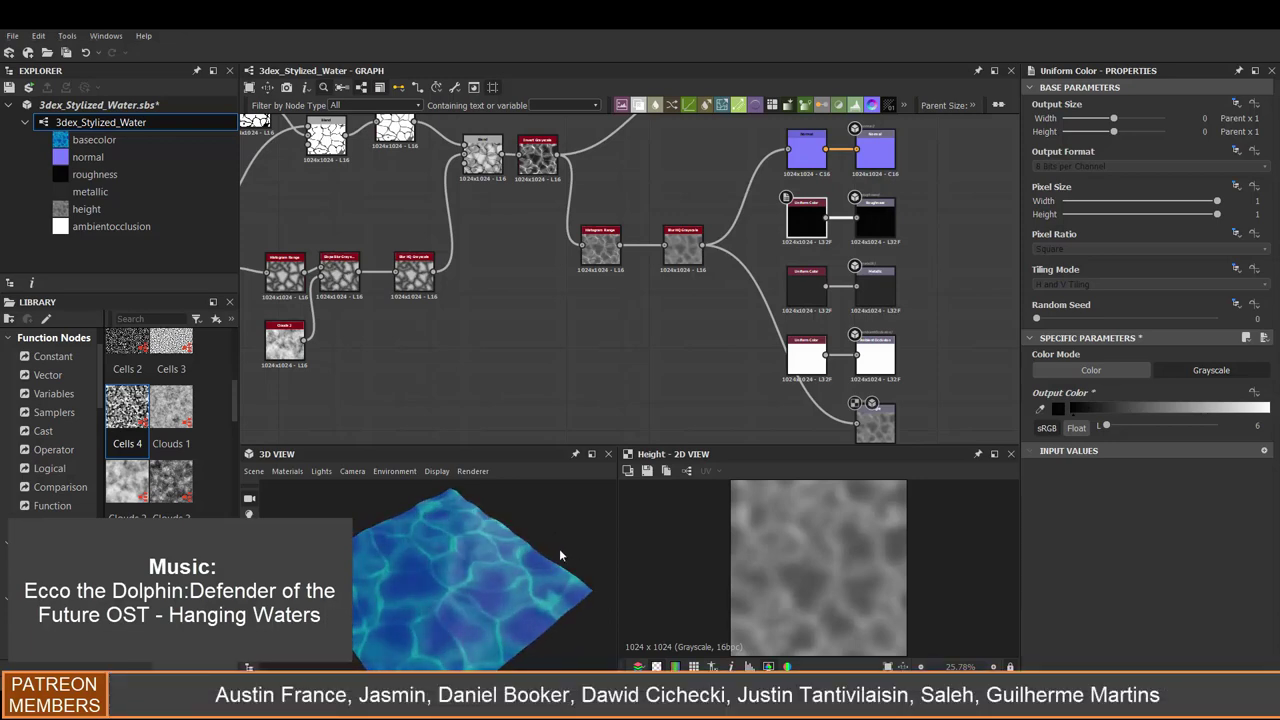
Lower the HBAO node's Height Depth to 0.16 for the ambient occlusion output
middle_drag(760, 300, 708, 395)
click(795, 225)
drag(589, 583, 482, 573)
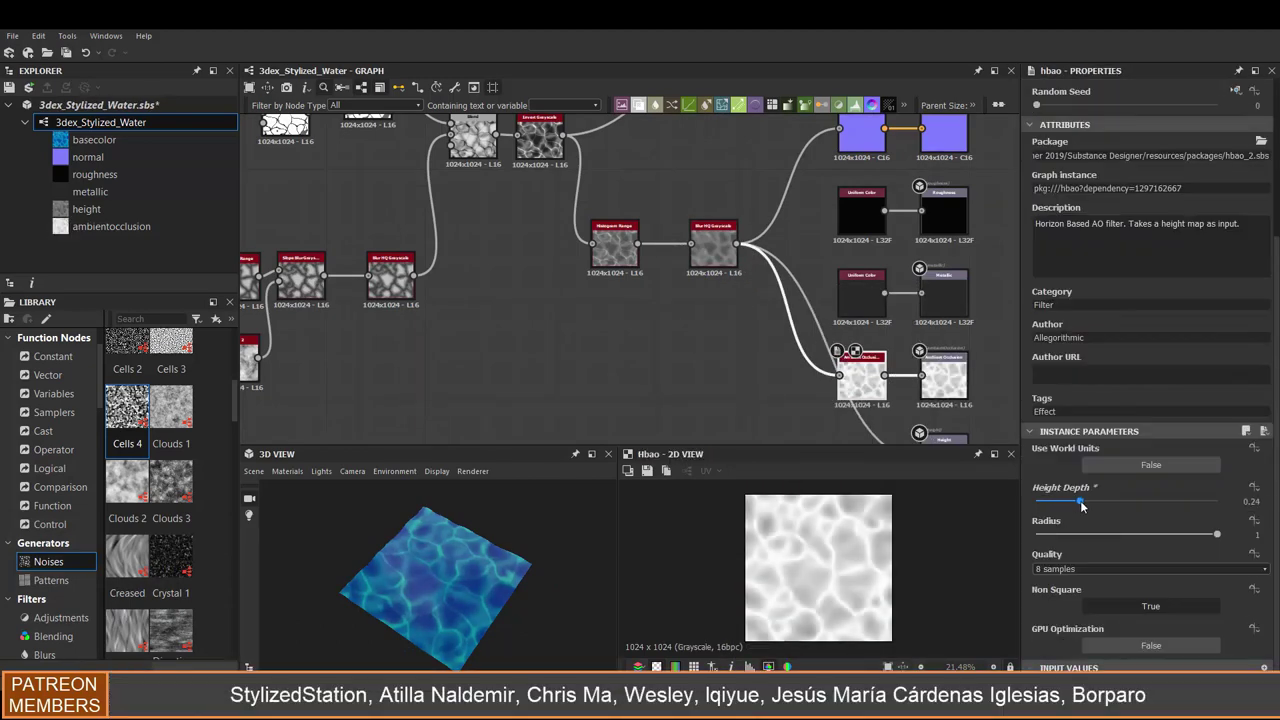
mouse_move(1080, 500)
mouse_down()
mouse_move(1055, 503)
mouse_move(1069, 502)
mouse_up()
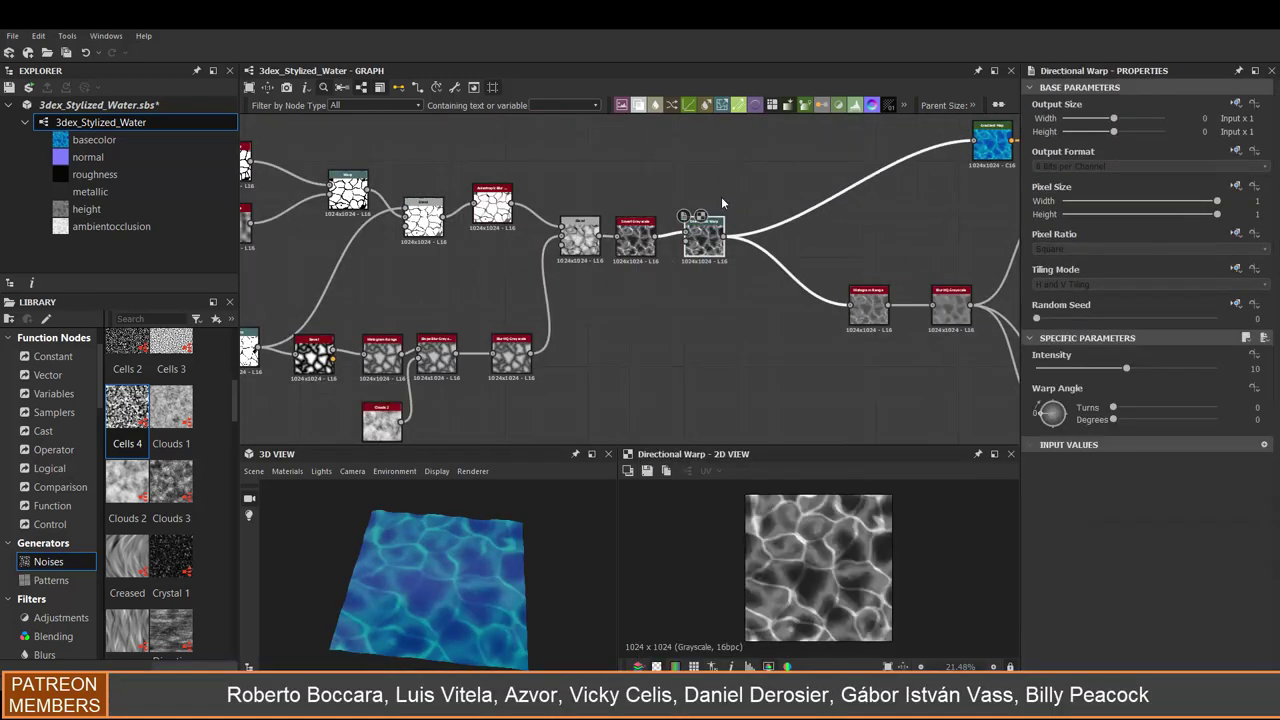
Raise the Directional Warp intensity and turn its Warp Angle to -506°
scroll(722, 202, up, 2)
scroll(737, 257, up, 2)
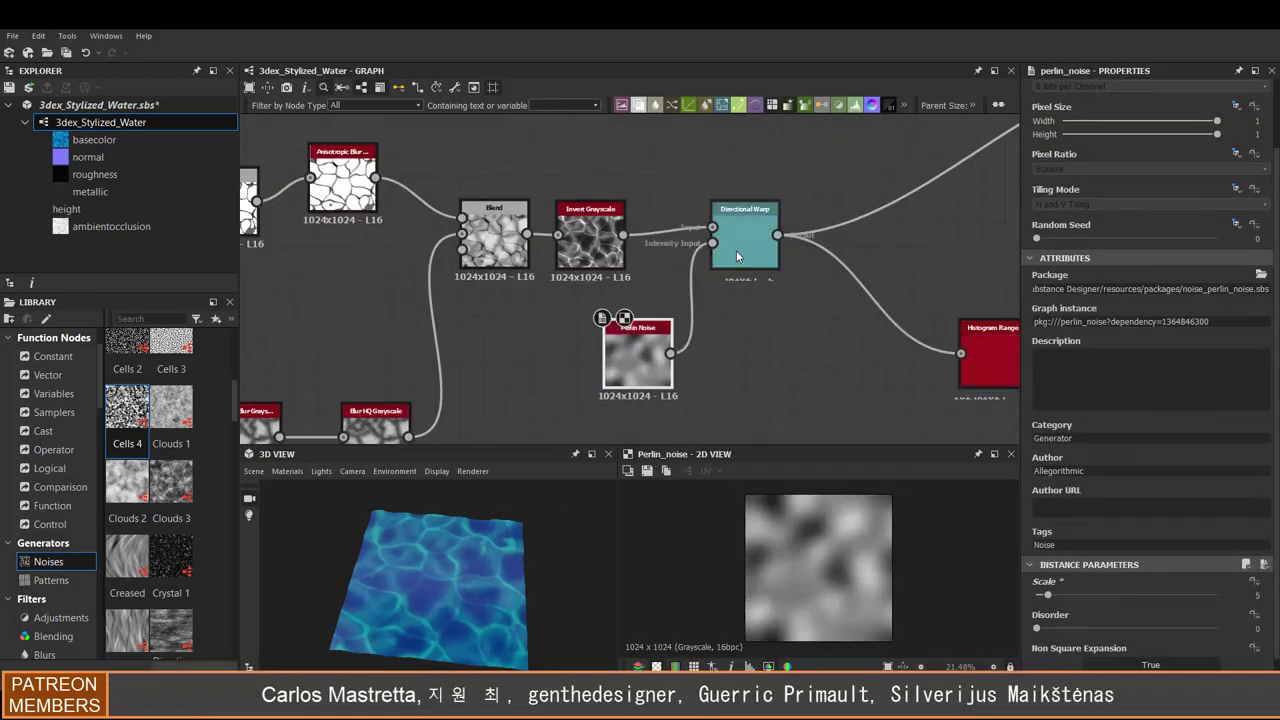
click(737, 257)
drag(1130, 368, 1271, 371)
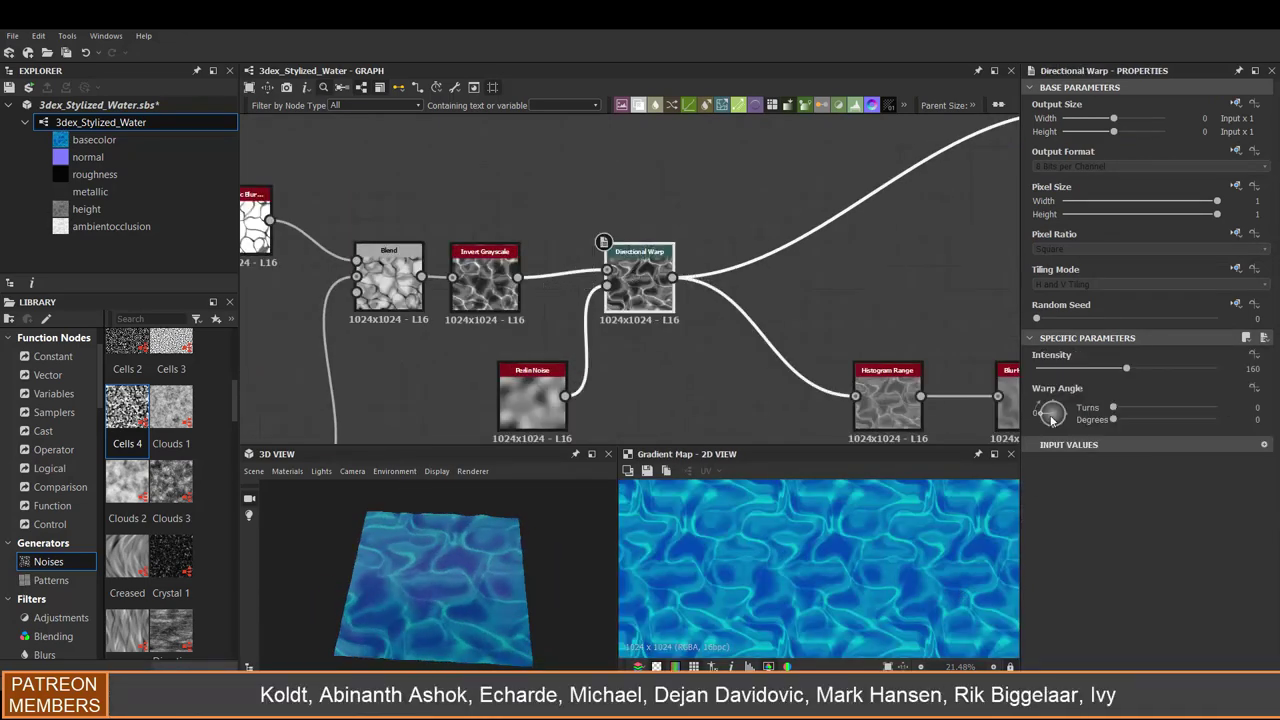
drag(1052, 412, 1057, 441)
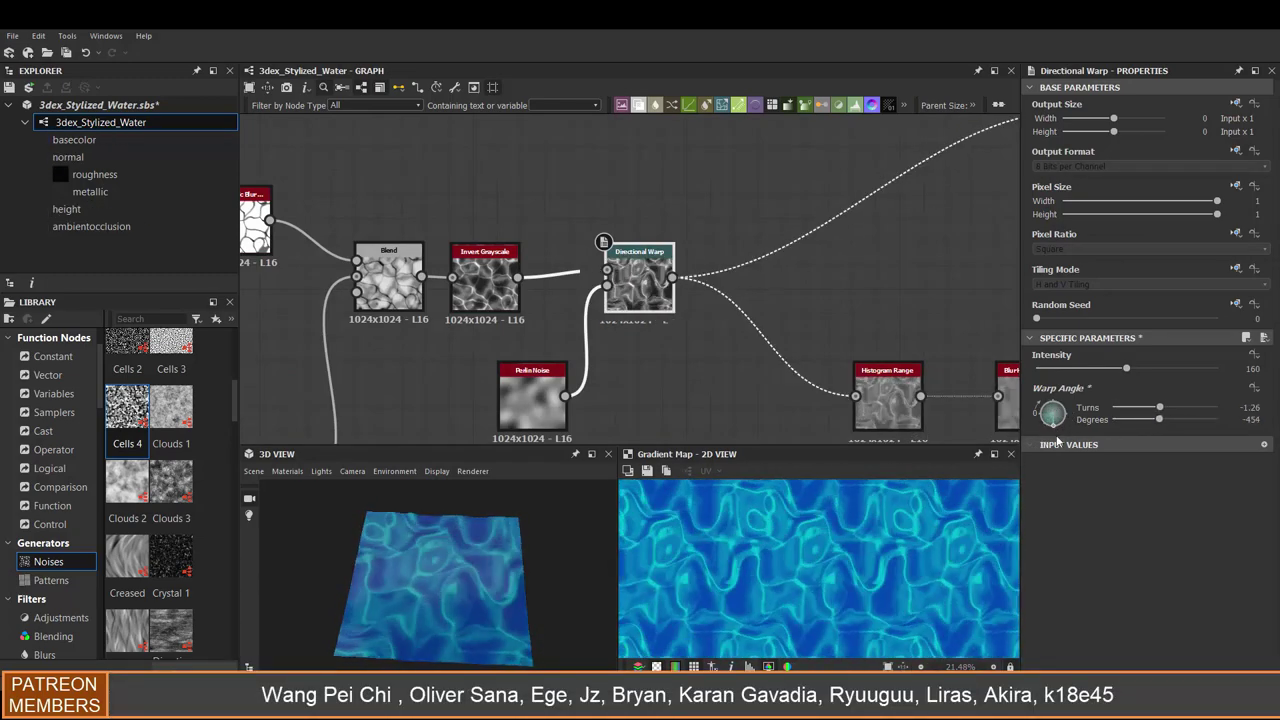
Change the Perlin Noise scale and settle the warp intensity at 28.24
click(532, 398)
mouse_move(1046, 576)
mouse_down()
mouse_move(1058, 577)
mouse_move(1042, 579)
mouse_up()
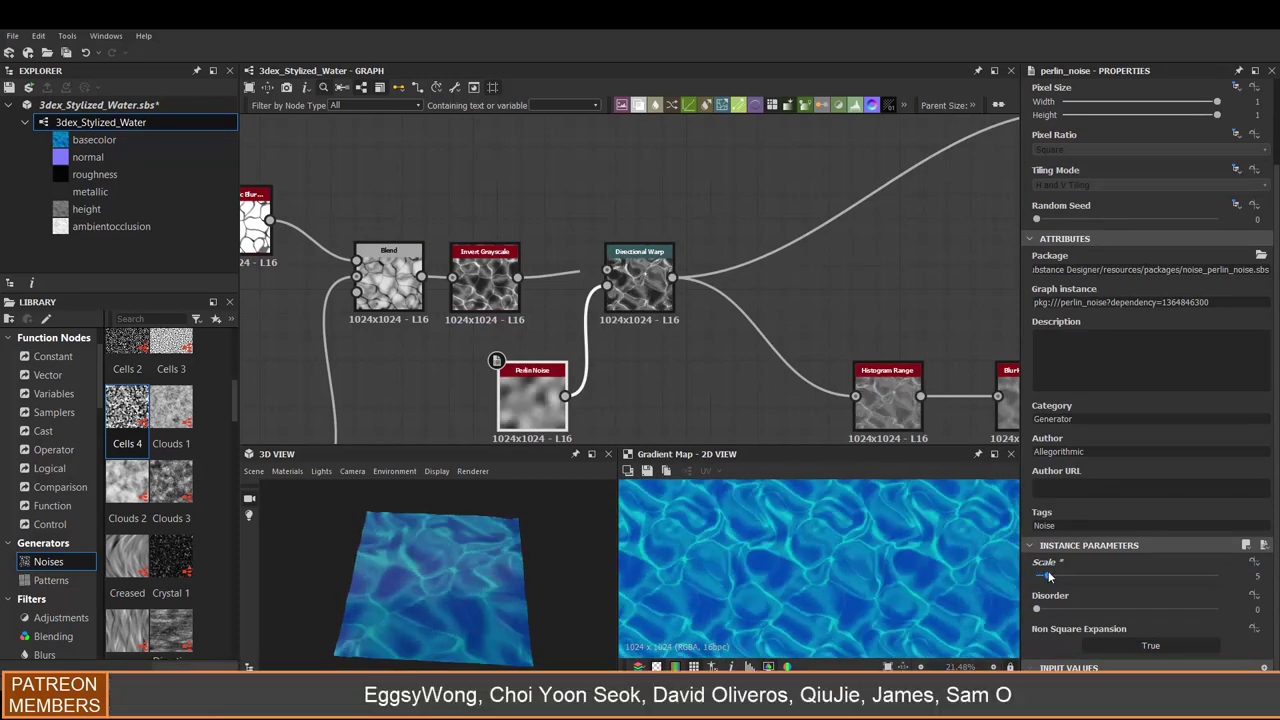
click(639, 282)
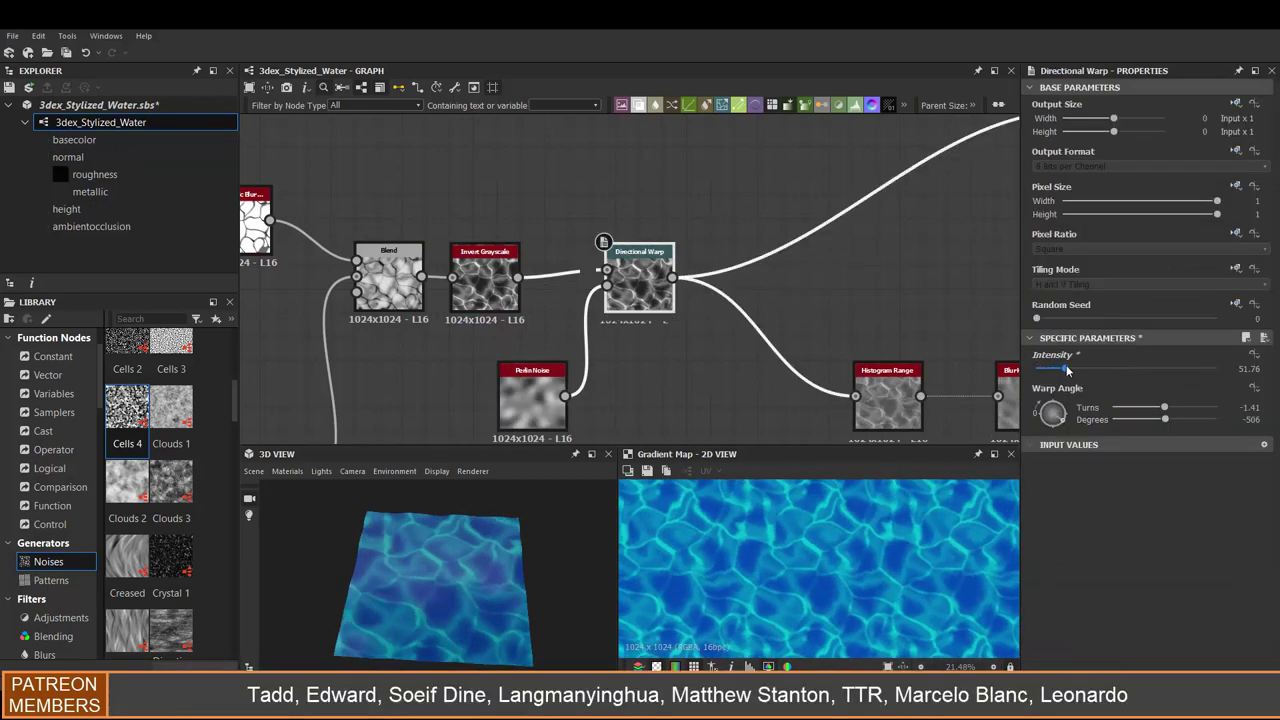
mouse_move(1037, 368)
mouse_down()
mouse_move(1068, 368)
mouse_move(1052, 370)
mouse_up()
scroll(921, 590, down, 2)
scroll(921, 590, down, 2)
scroll(700, 300, down, 3)
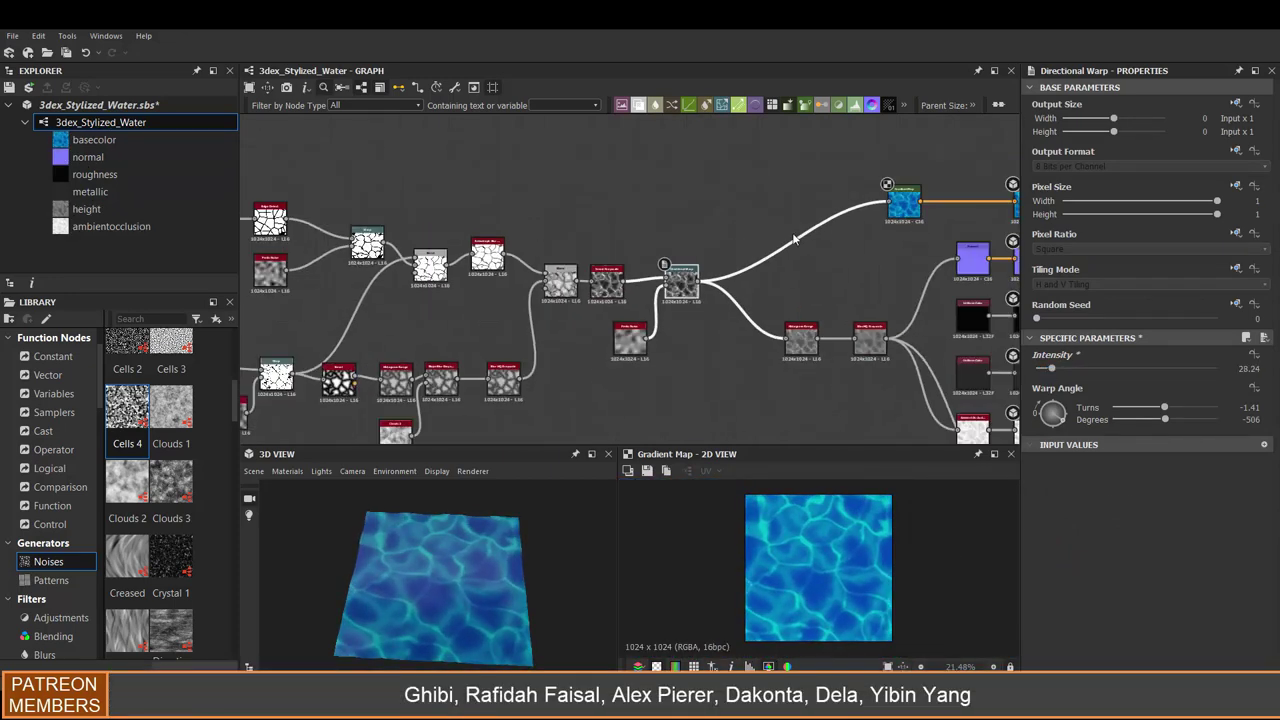
click(777, 208)
Insert a Levels node after the Gradient Map and drag its sliders to brighten highlights
scroll(830, 260, up, 3)
key(space)
text(lev)
click(836, 309)
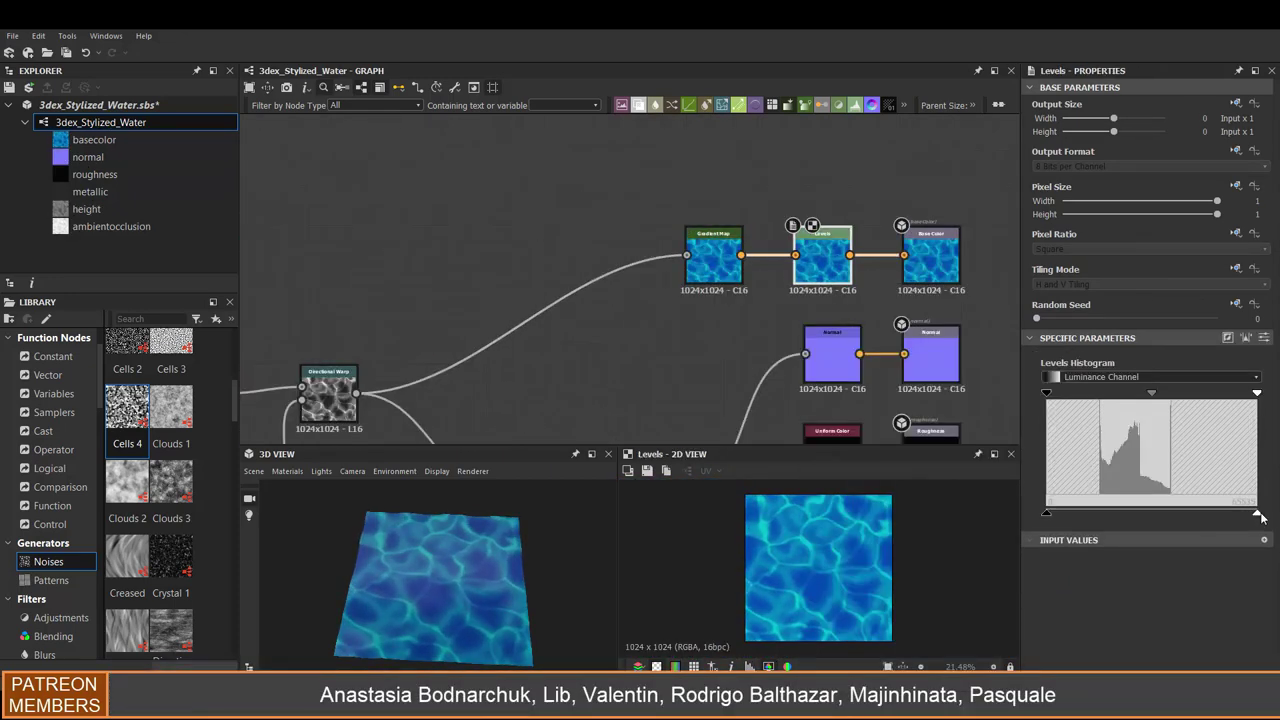
drag(1048, 395, 1056, 395)
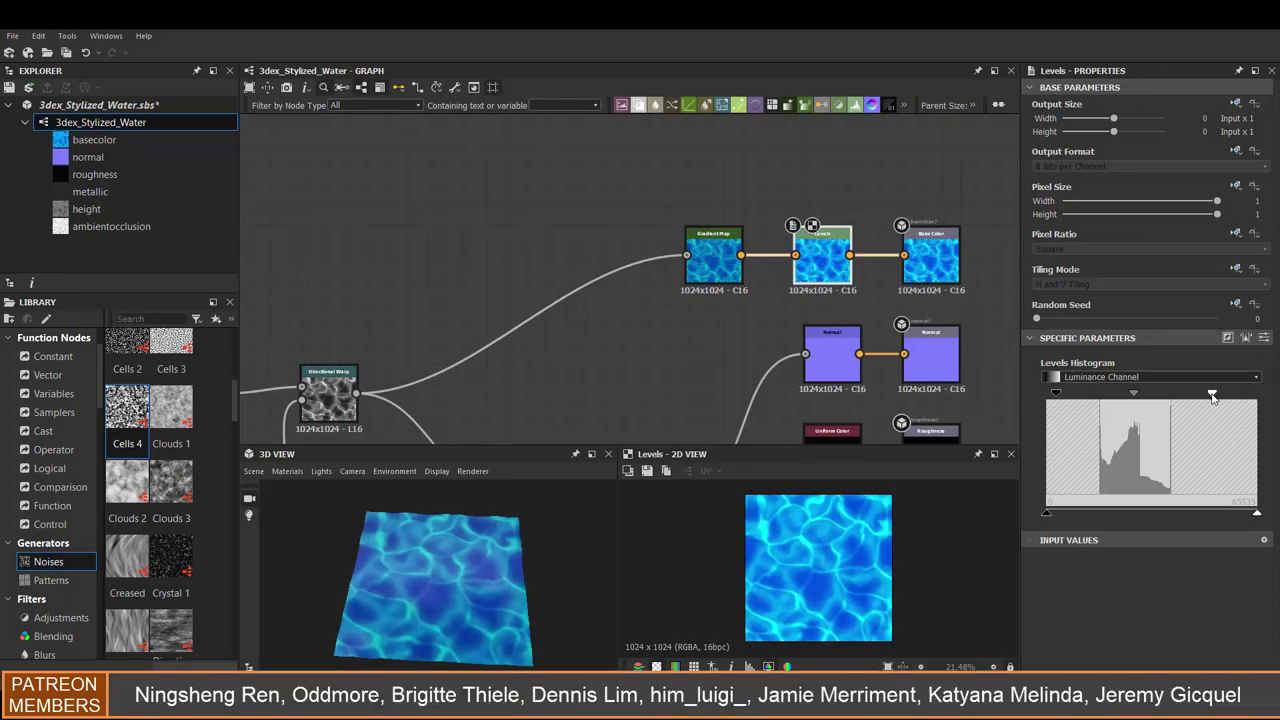